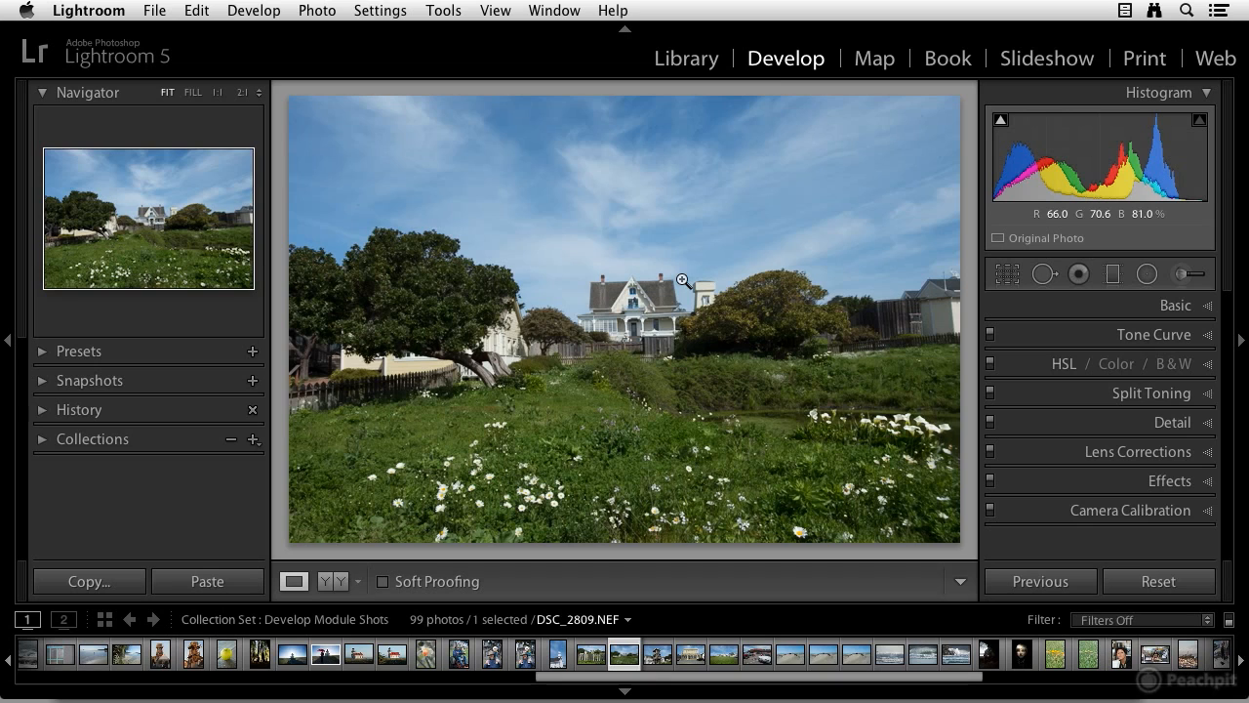
# Activate the Spot Removal tool in Heal mode on the sky area at 1:1 magnification
pyautogui.click(683, 281)
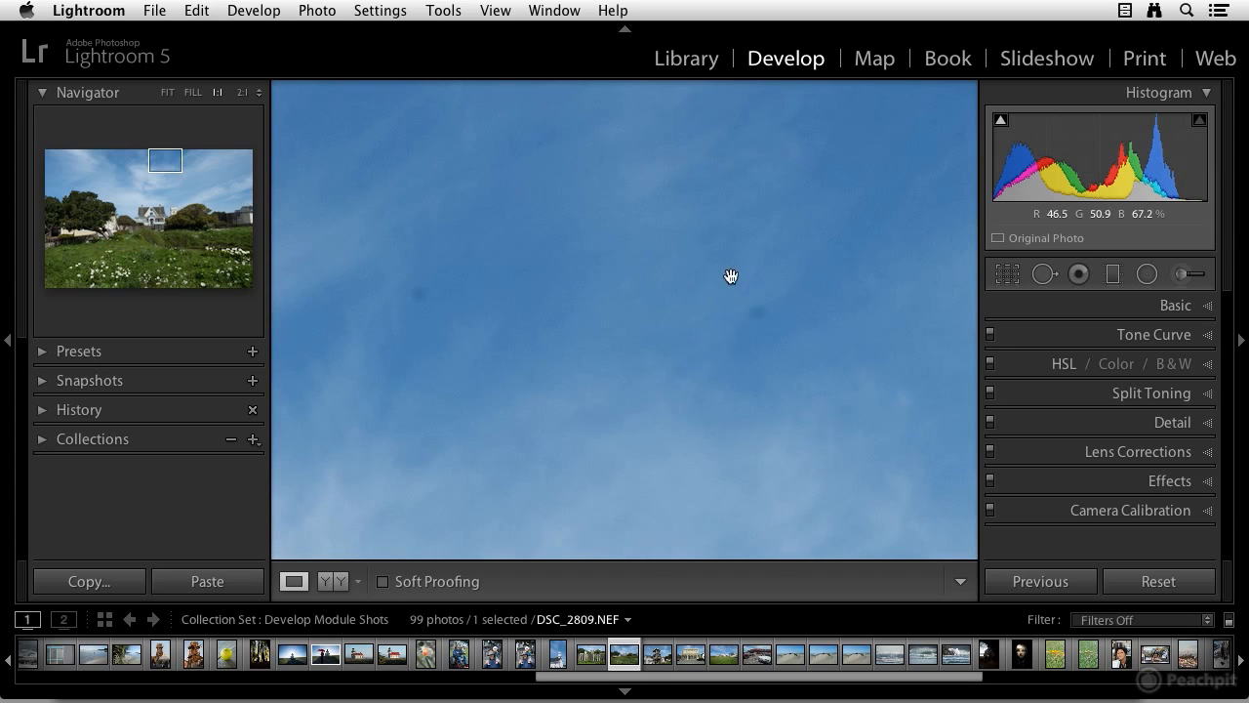
pyautogui.click(1044, 276)
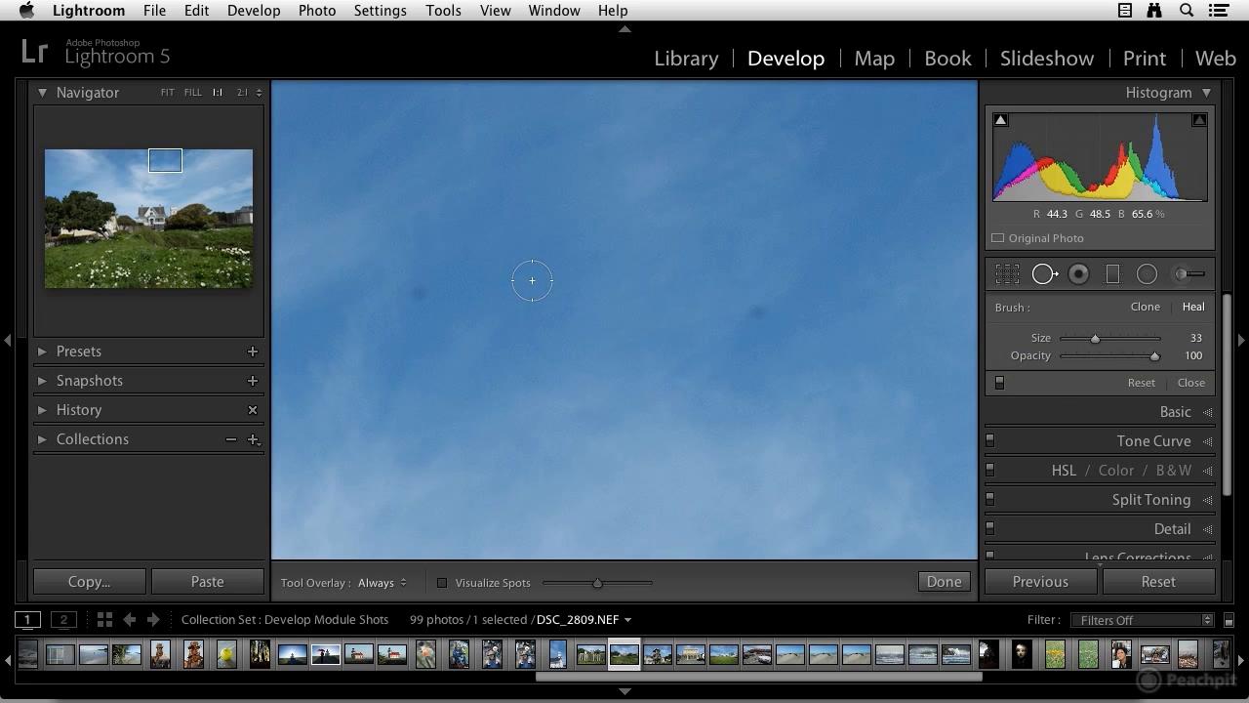
pyautogui.moveTo(530, 270); pyautogui.dragTo(648, 267)
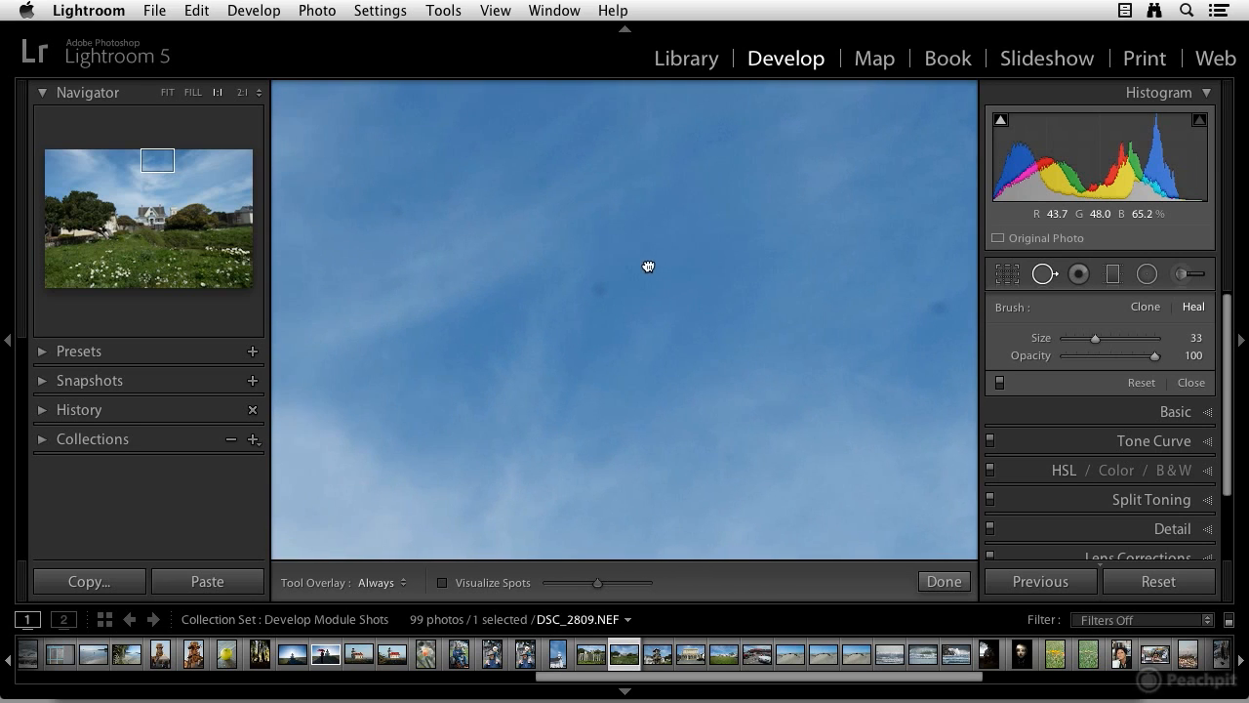
pyautogui.moveTo(508, 245); pyautogui.dragTo(447, 250)
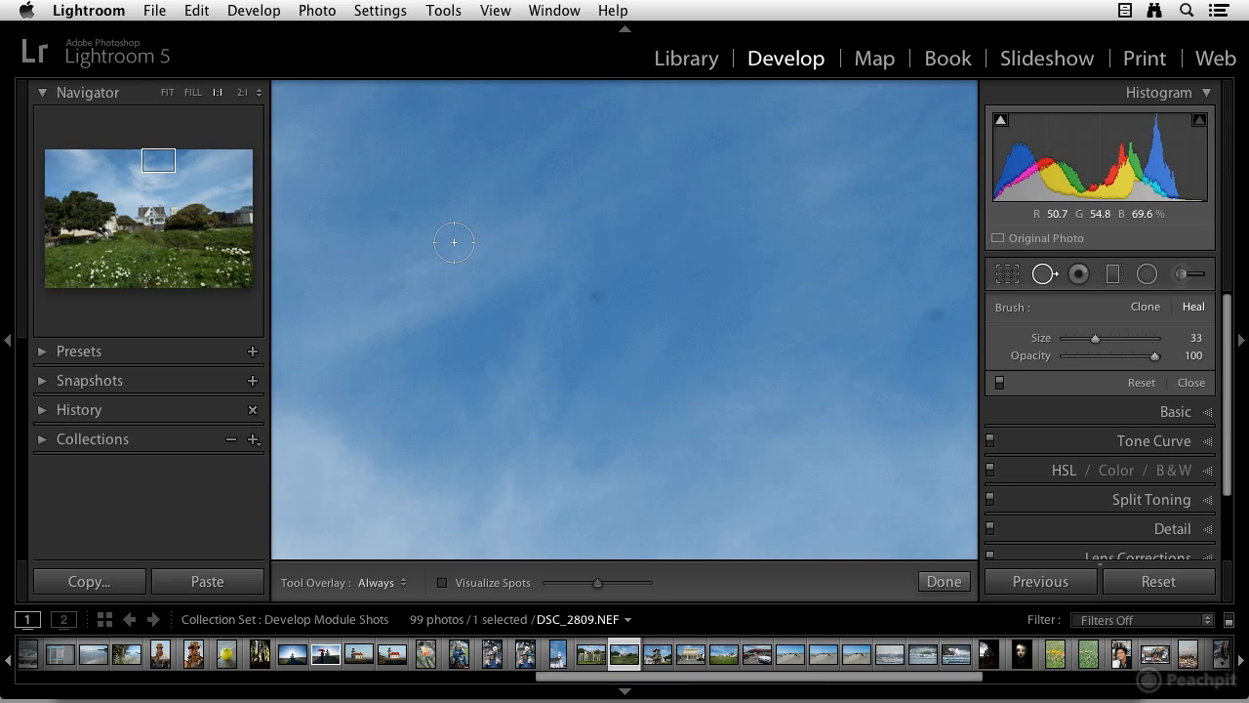
# Inspect the sky for dust with Visualize Spots, raise its threshold, and return to the normal view
pyautogui.press('a')
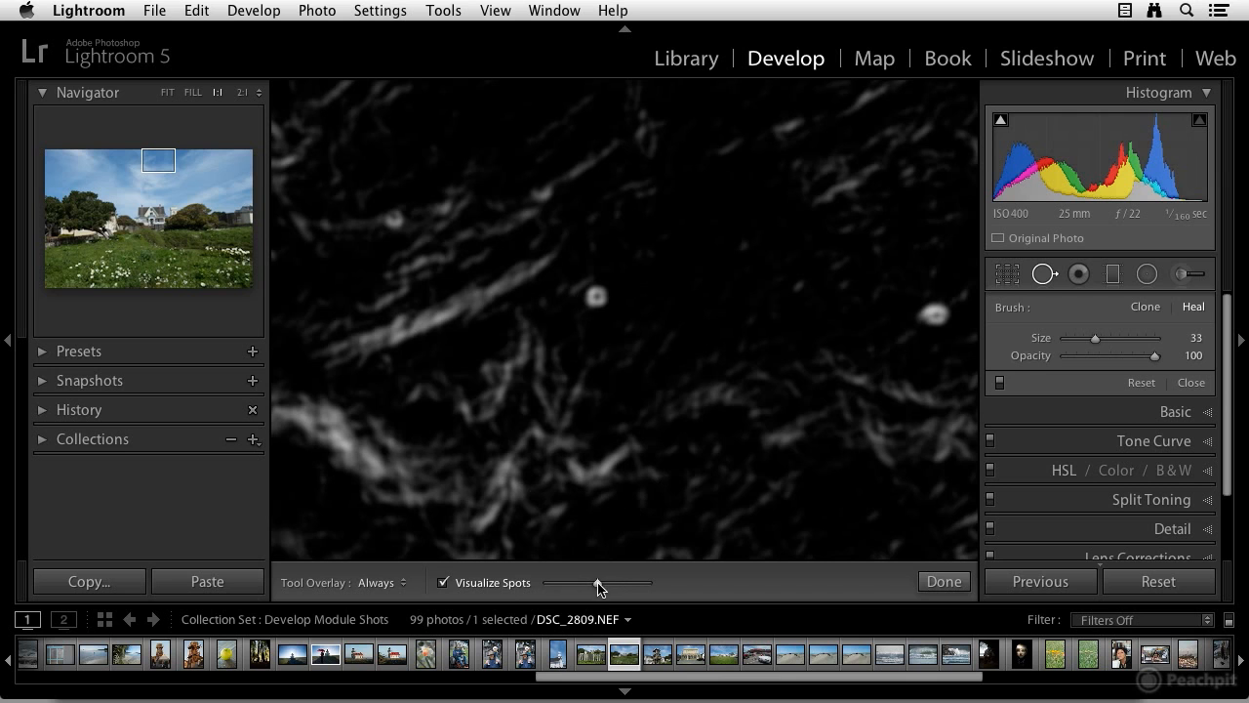
pyautogui.moveTo(597, 584); pyautogui.dragTo(634, 586)
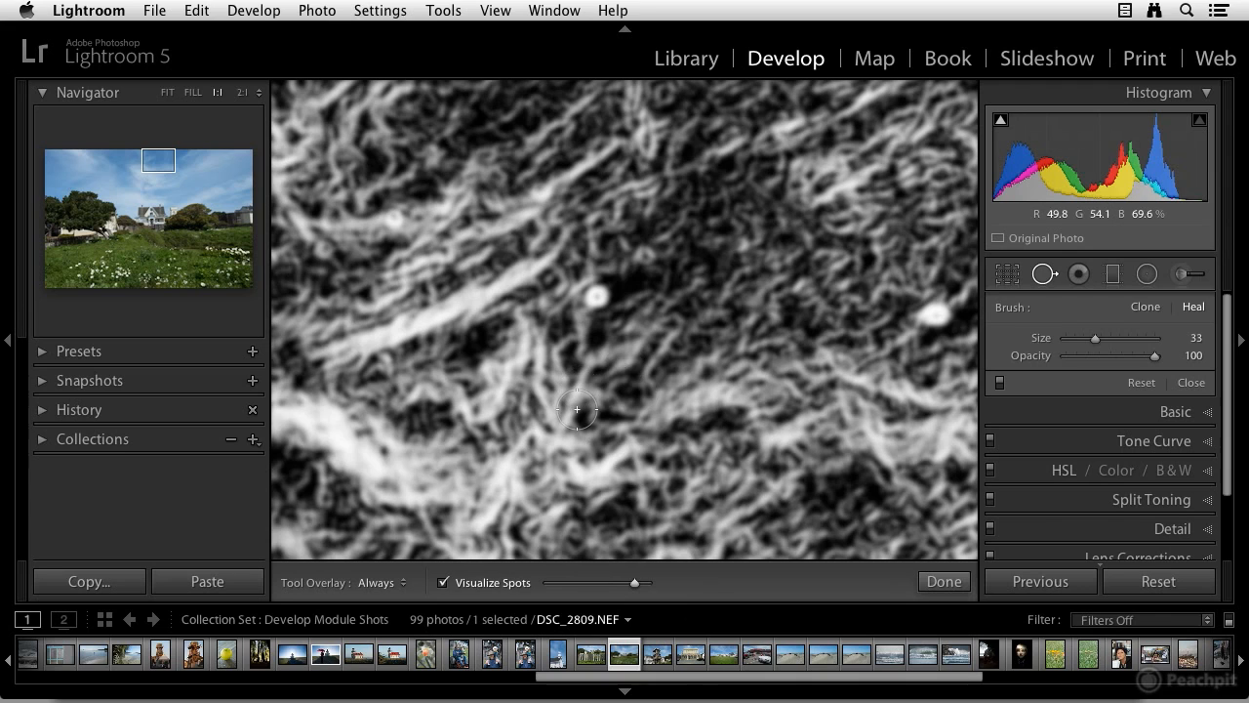
pyautogui.press('a')
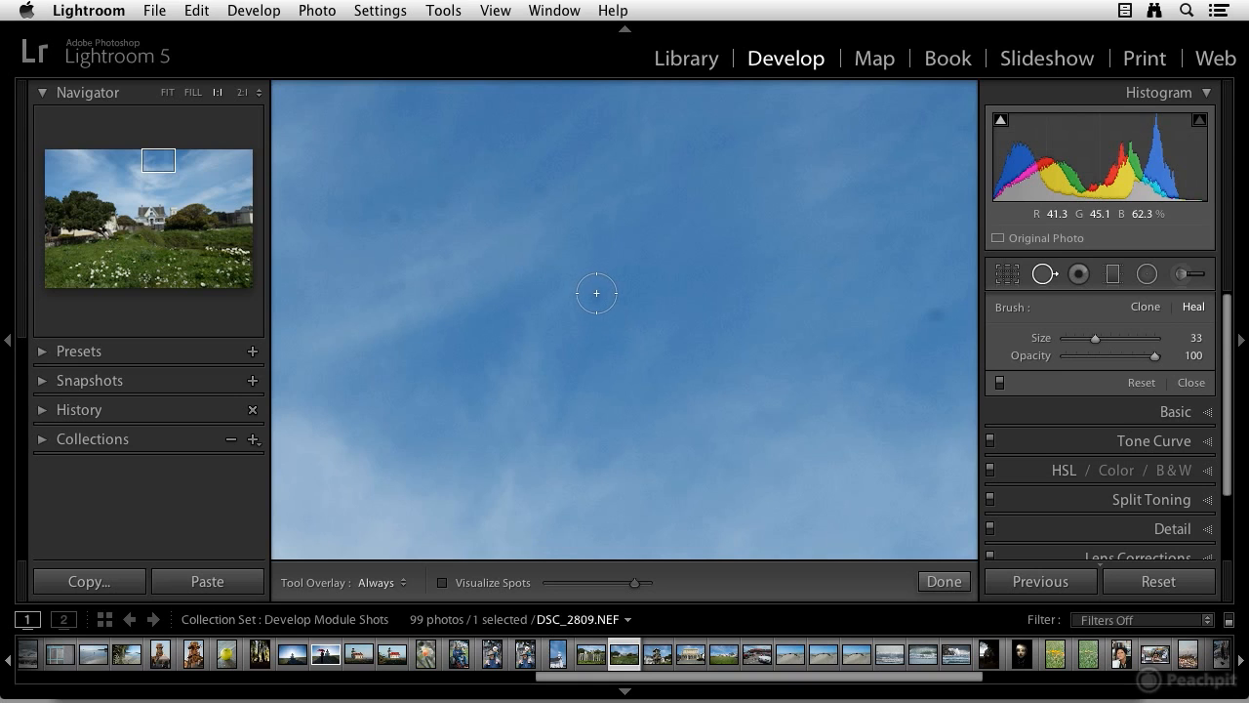
# Heal the dust spot near the middle of the visible sky with a size 27 brush, and delete that correction
pyautogui.scroll(-2, 597, 295)
pyautogui.scroll(3, 597, 296)
pyautogui.scroll(1, 597, 295)
pyautogui.scroll(2, 597, 295)
pyautogui.scroll(-3, 598, 296)
pyautogui.scroll(-1, 598, 296)
pyautogui.click(597, 296)
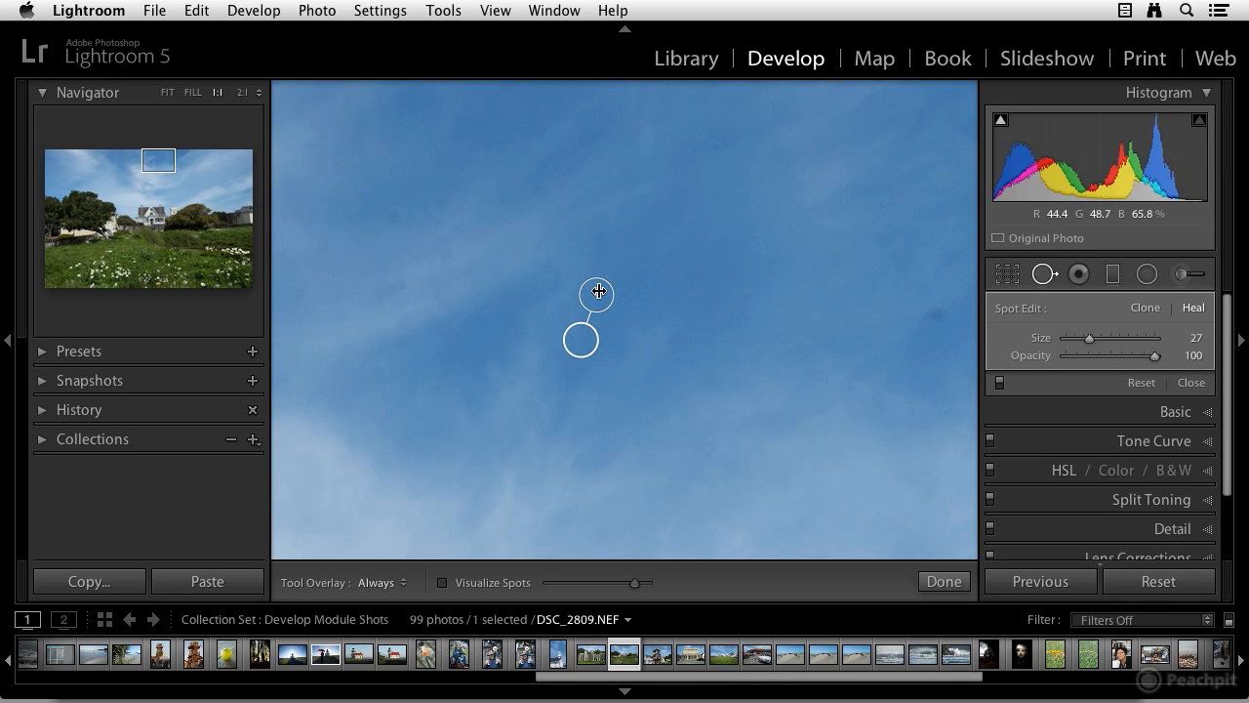
pyautogui.press('Delete')
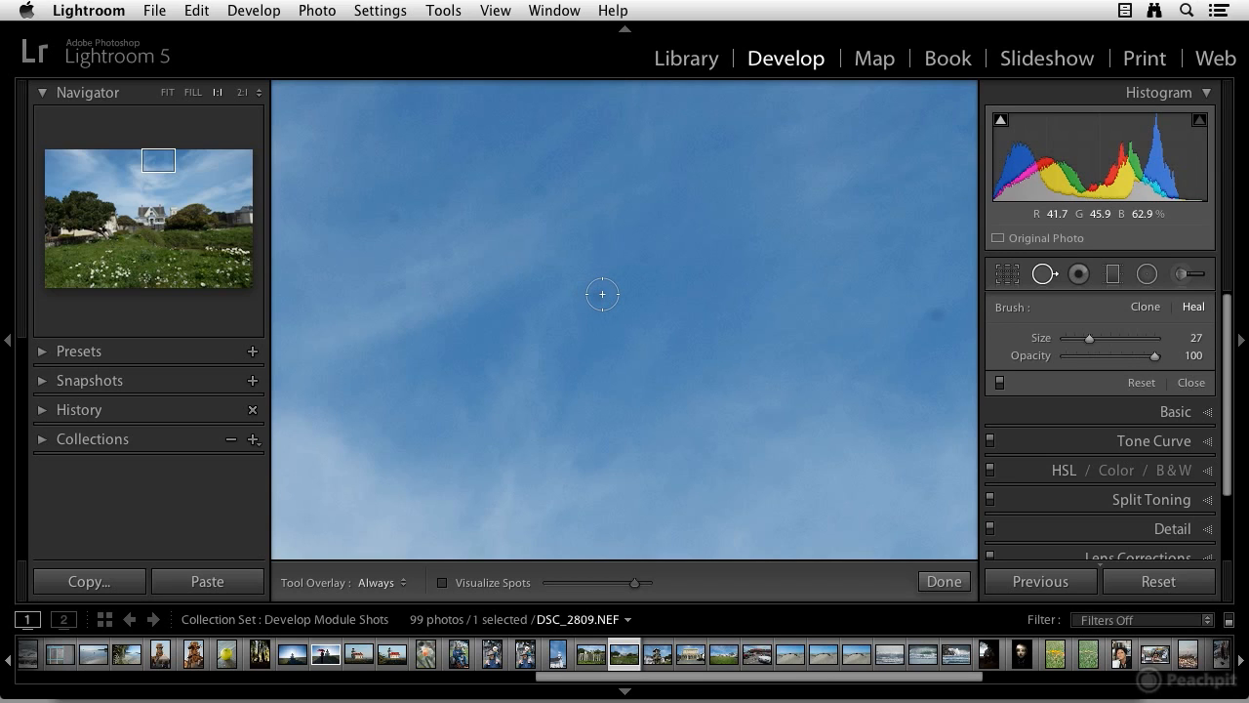
# Heal the four visible dust spots in the sky with size 25 corrections at opacity 100
pyautogui.press('alt')
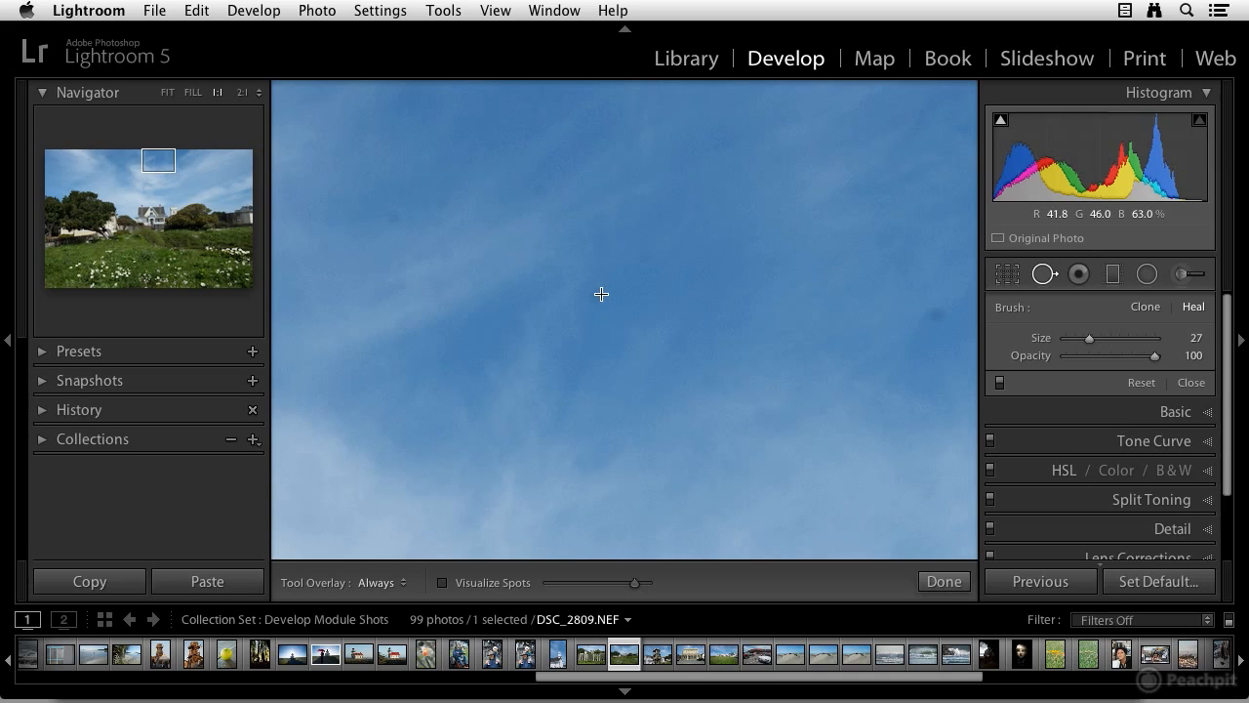
pyautogui.moveTo(598, 296); pyautogui.dragTo(601, 311)
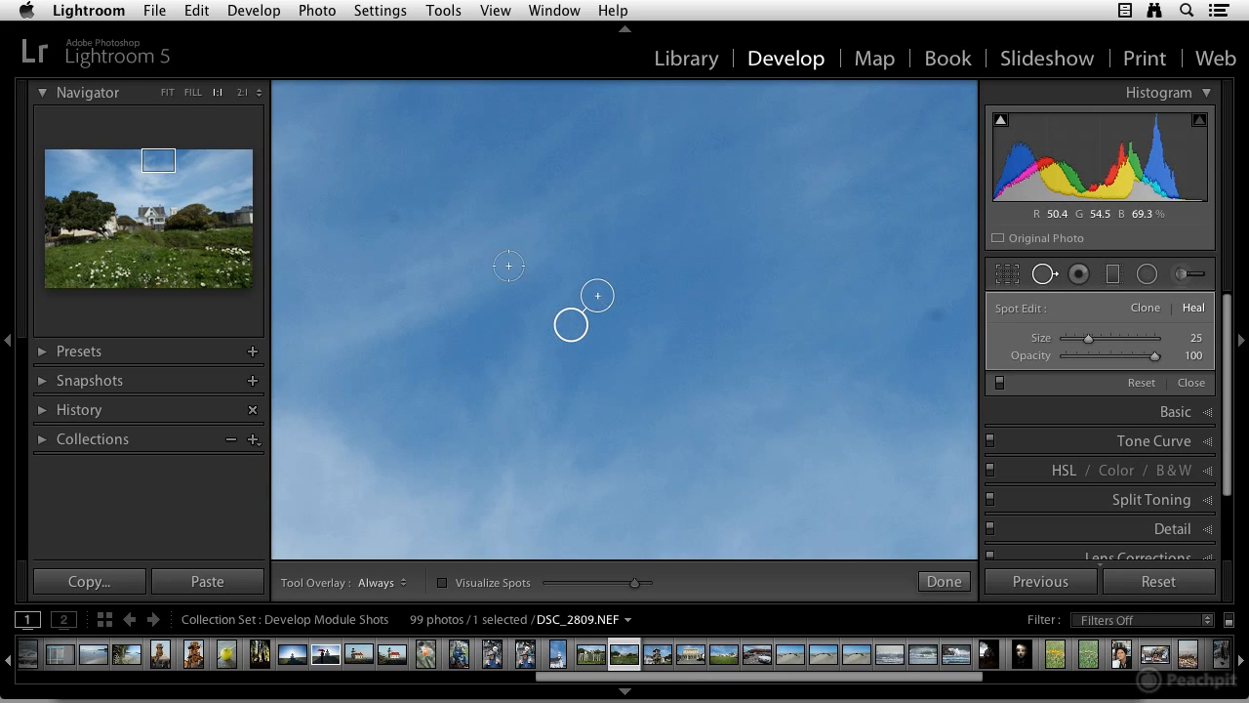
pyautogui.click(395, 218)
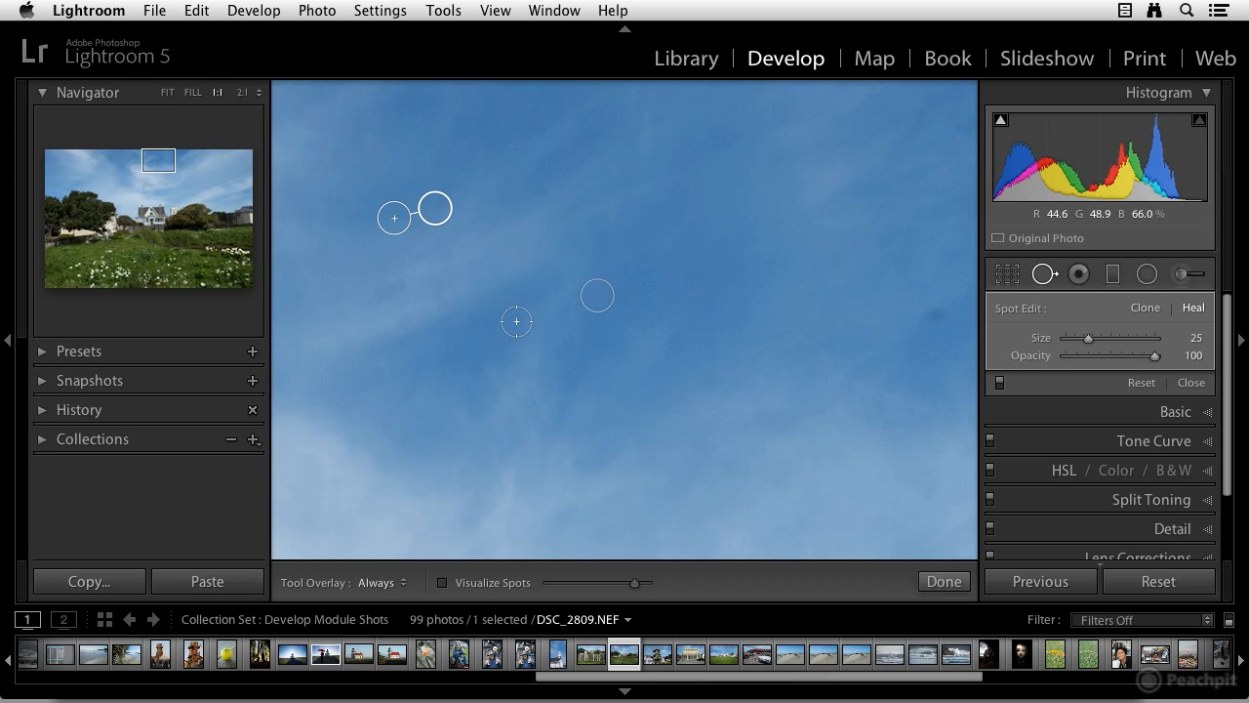
pyautogui.click(936, 314)
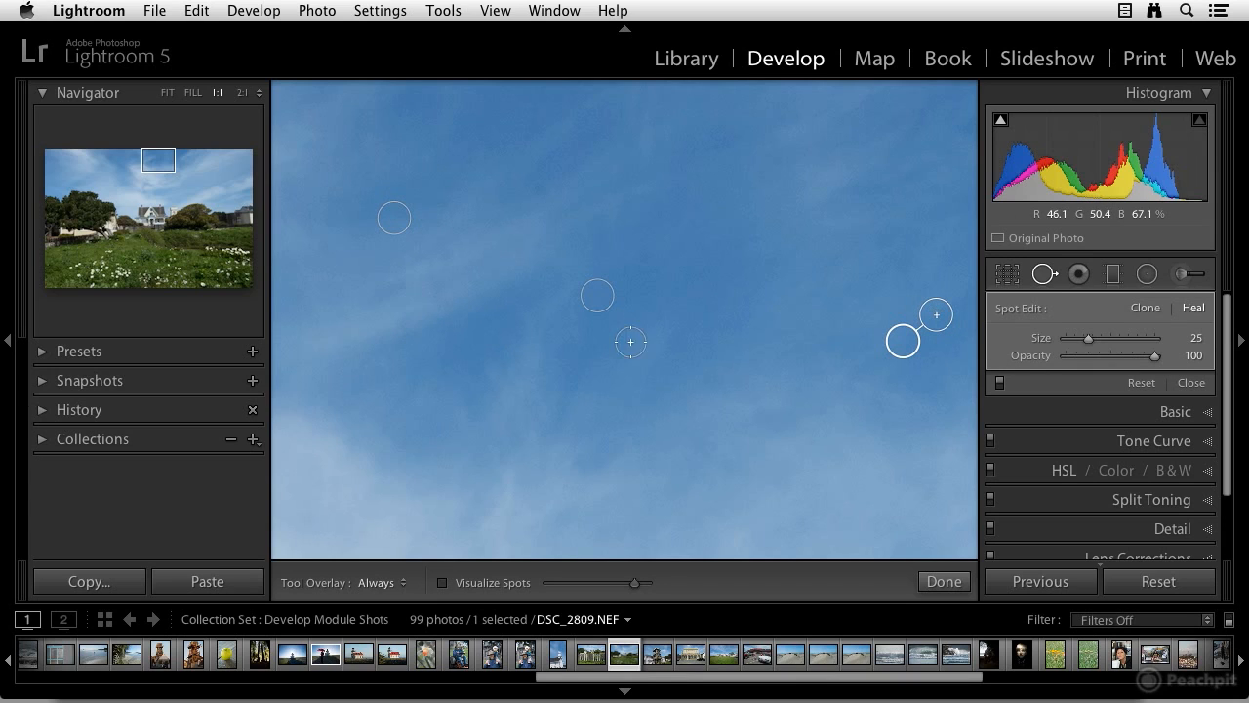
pyautogui.click(541, 190)
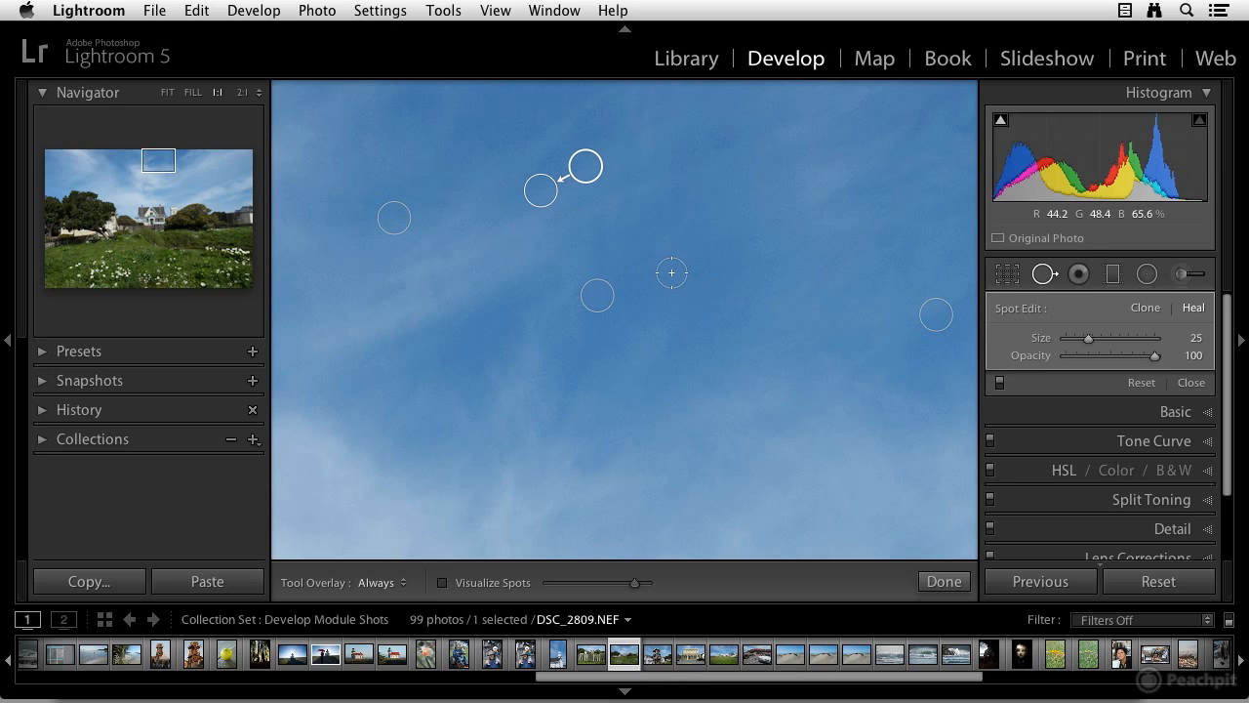
# Switch the selected correction in the upper sky to Clone and back to Heal
pyautogui.rightClick(541, 190)
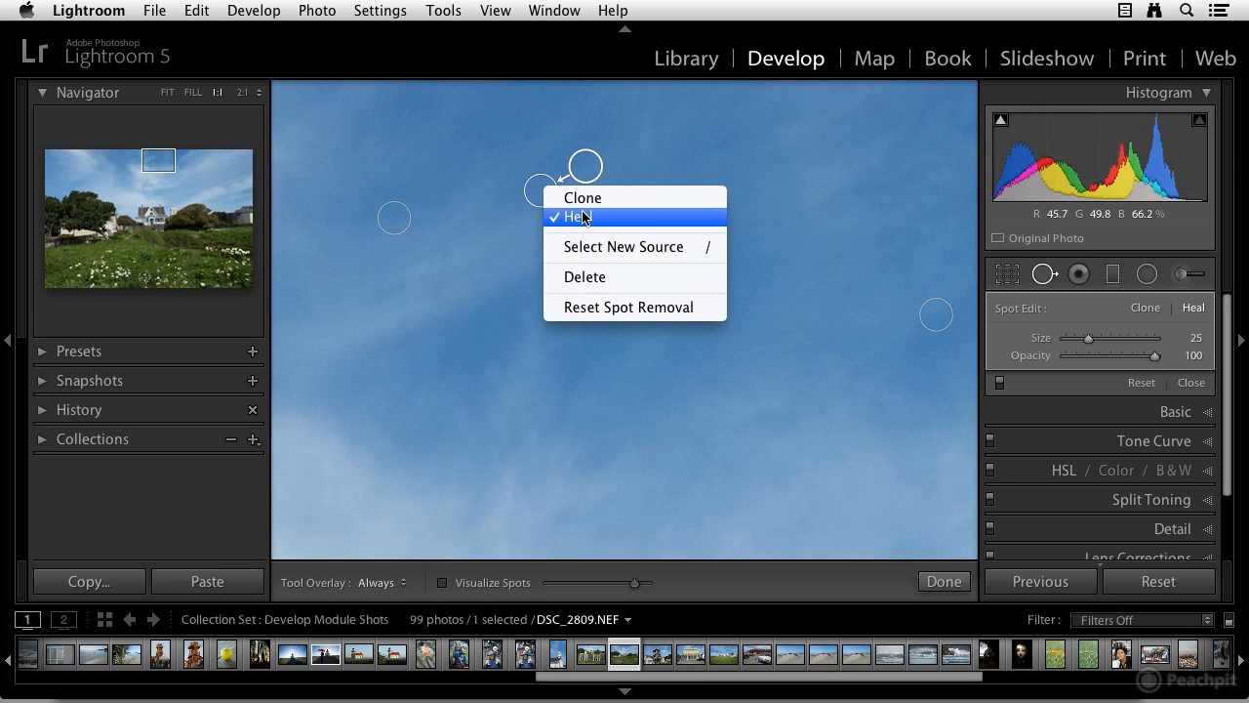
pyautogui.click(578, 198)
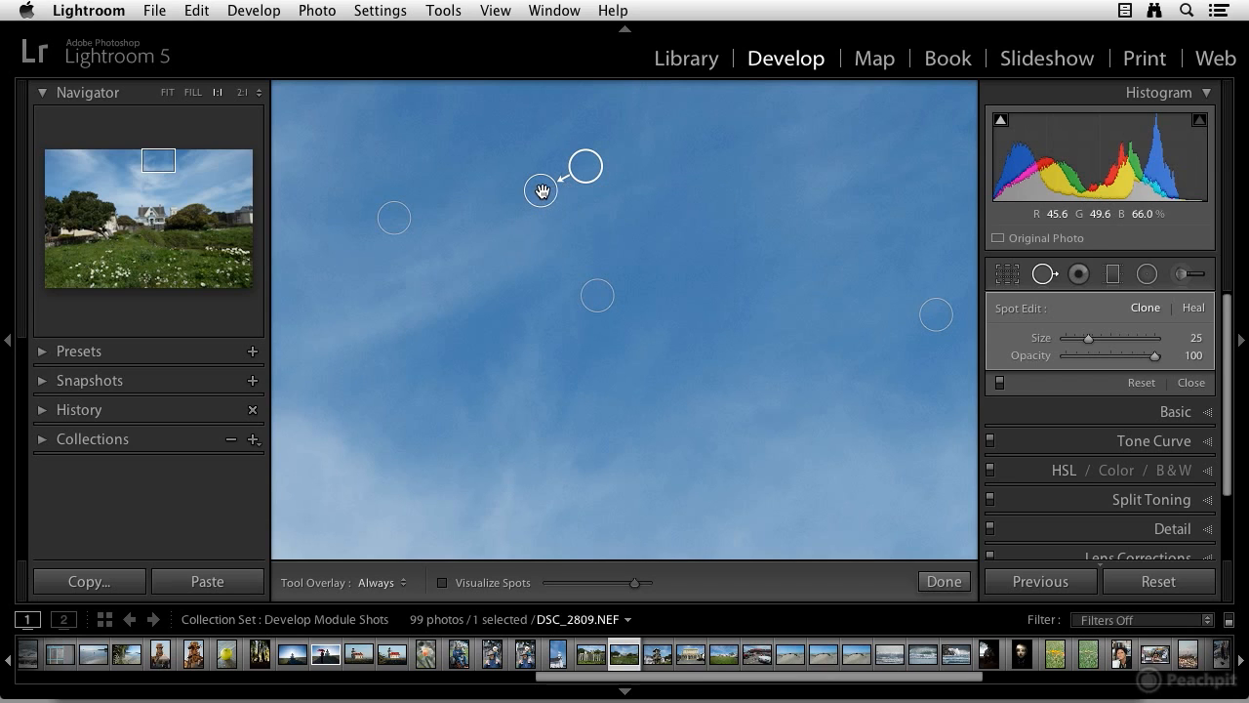
pyautogui.rightClick(542, 188)
pyautogui.click(567, 219)
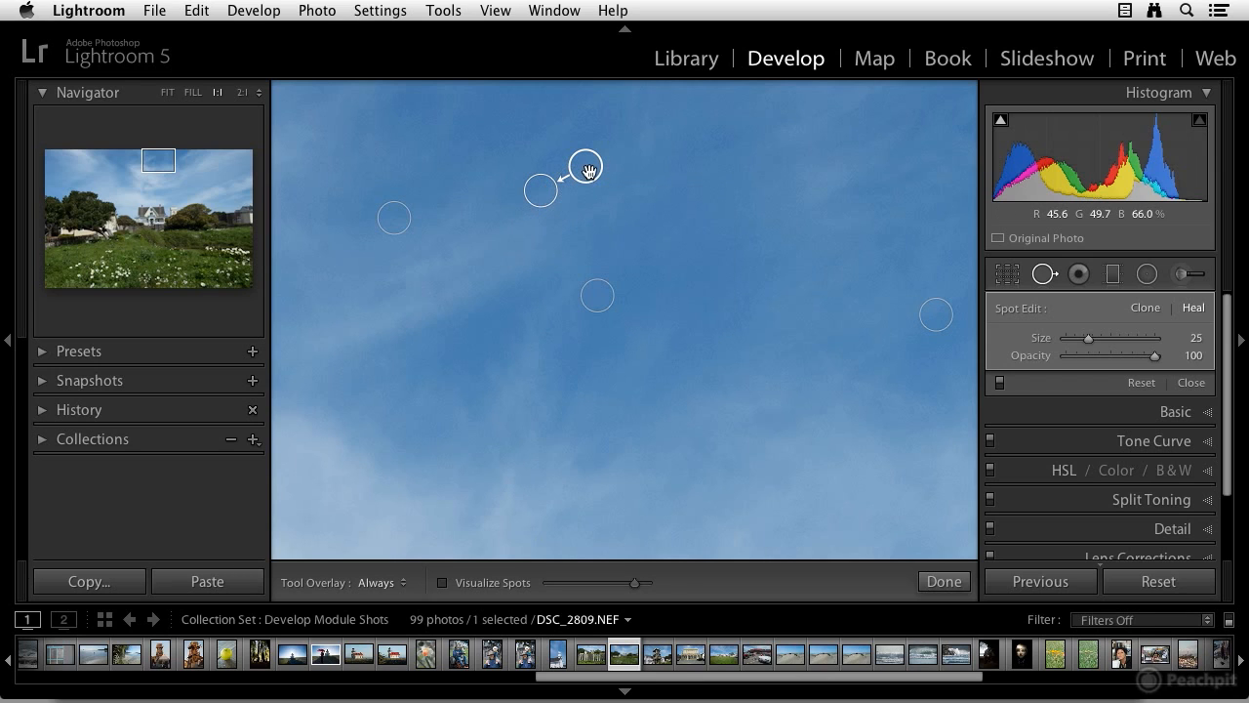
# Try alternative sources for the selected upper sky correction, ending with an automatically chosen new source
pyautogui.rightClick(544, 191)
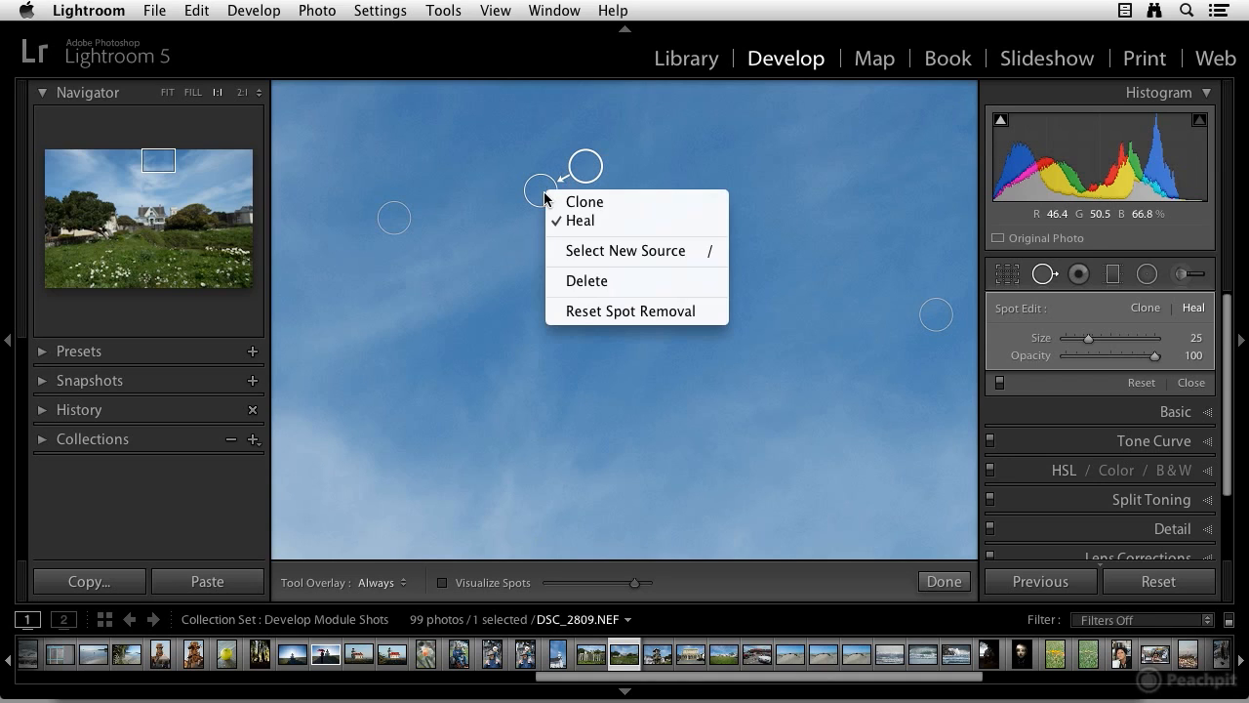
pyautogui.click(607, 252)
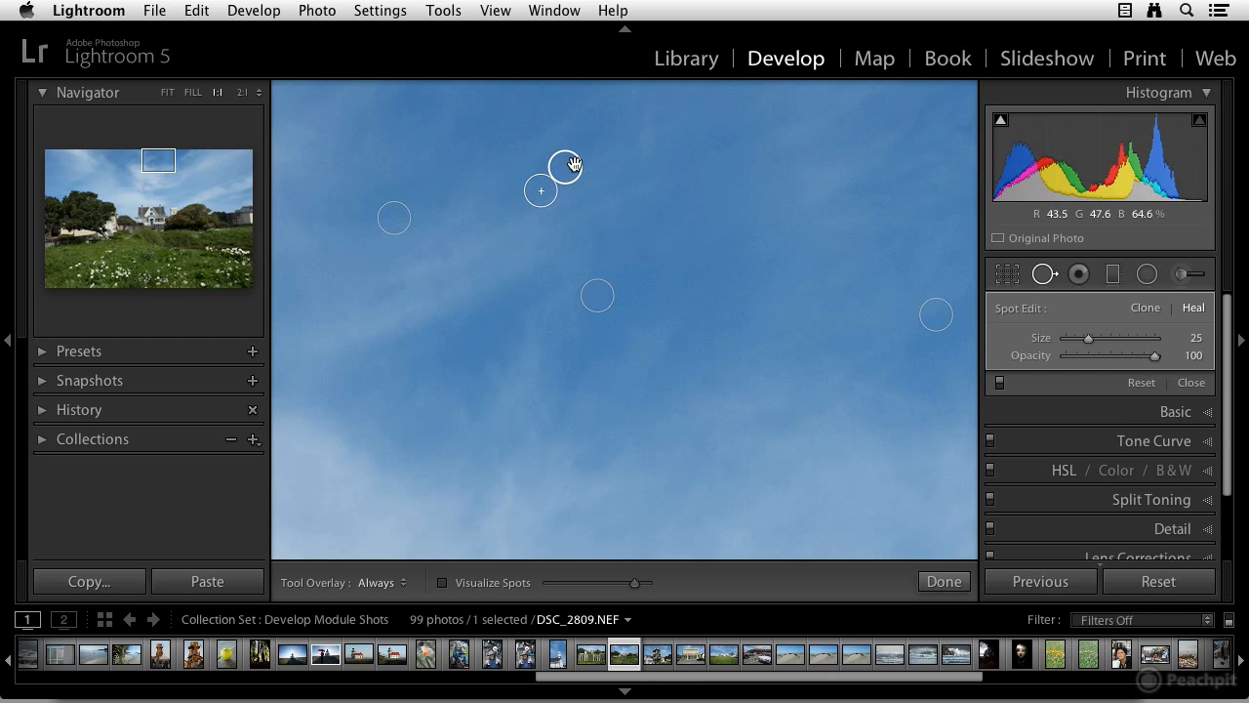
pyautogui.moveTo(567, 167)
pyautogui.mouseDown()
pyautogui.moveTo(612, 214)
pyautogui.moveTo(546, 228)
pyautogui.moveTo(594, 231)
pyautogui.moveTo(634, 209)
pyautogui.moveTo(636, 191)
pyautogui.mouseUp()
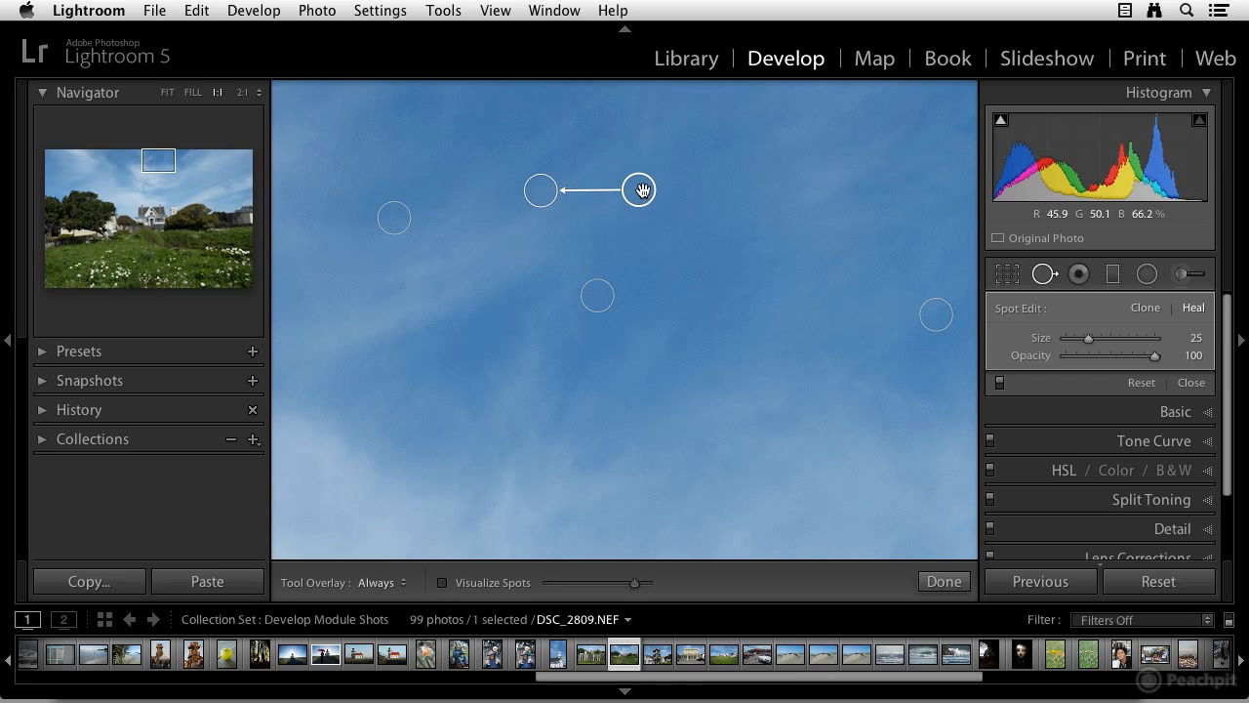
pyautogui.rightClick(541, 192)
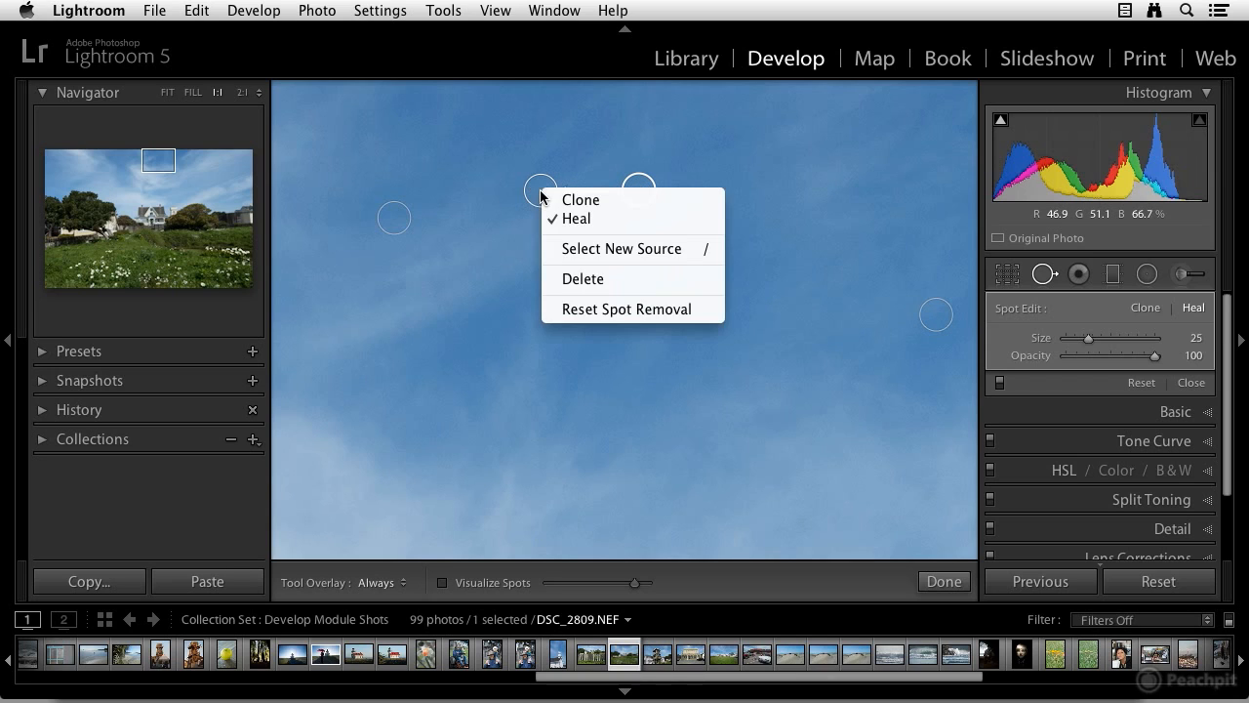
pyautogui.click(576, 250)
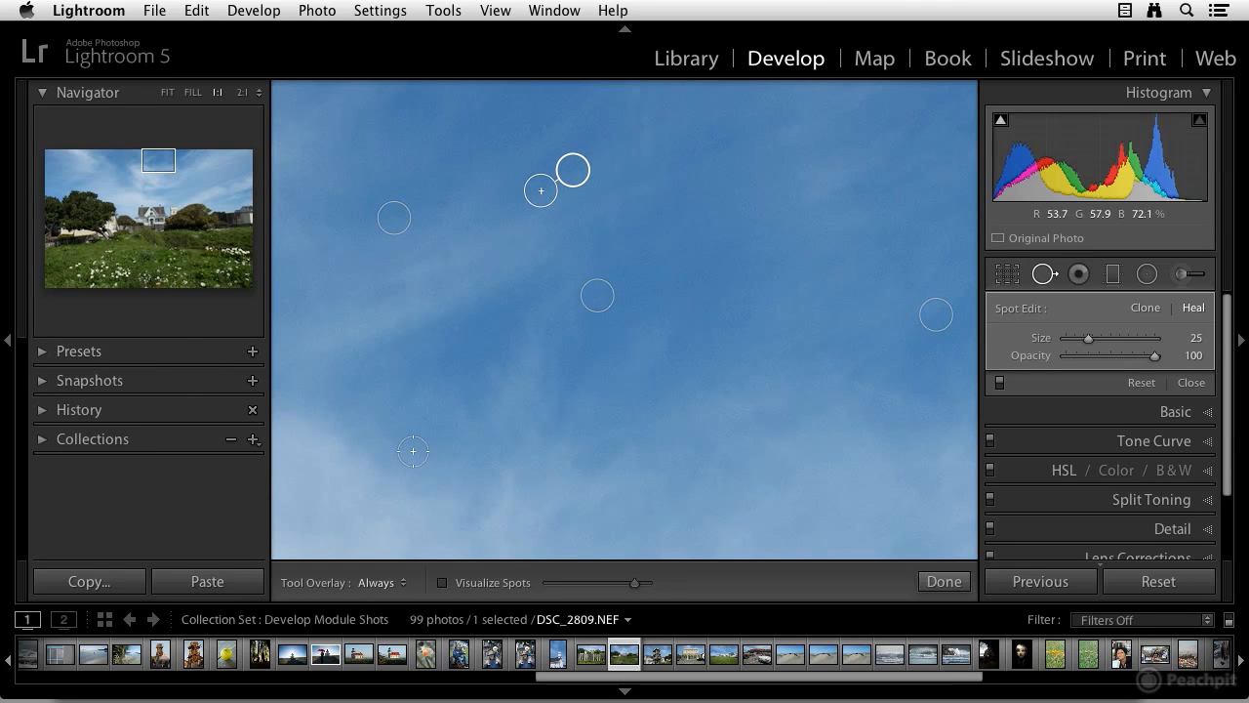
# Open the "spot removal" collection inside the Develop Module Shots collection set
pyautogui.click(42, 441)
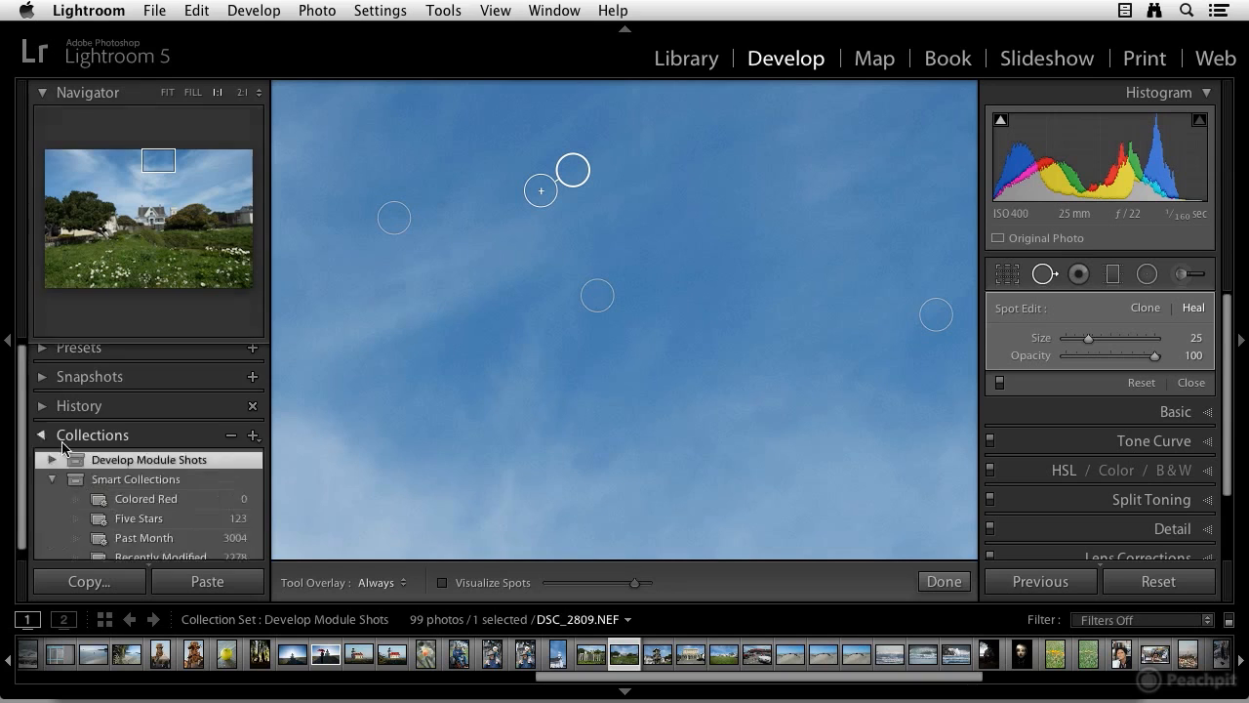
pyautogui.click(51, 381)
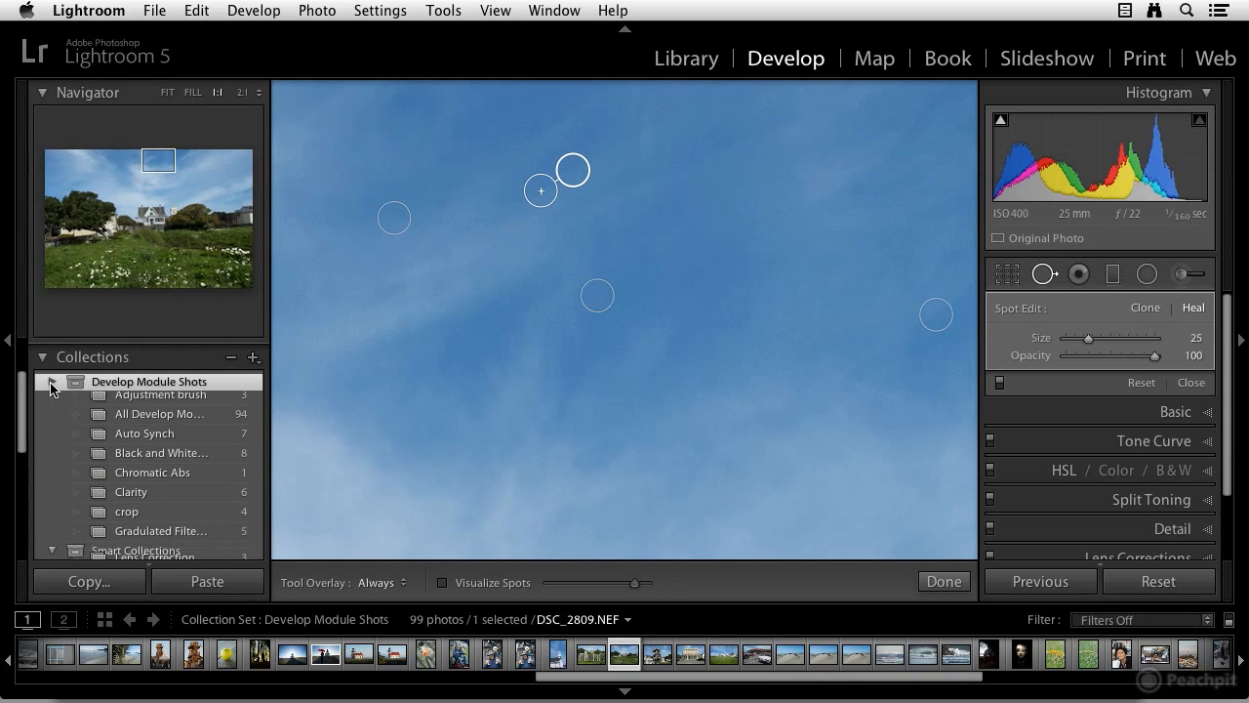
pyautogui.scroll(-5, 202, 460)
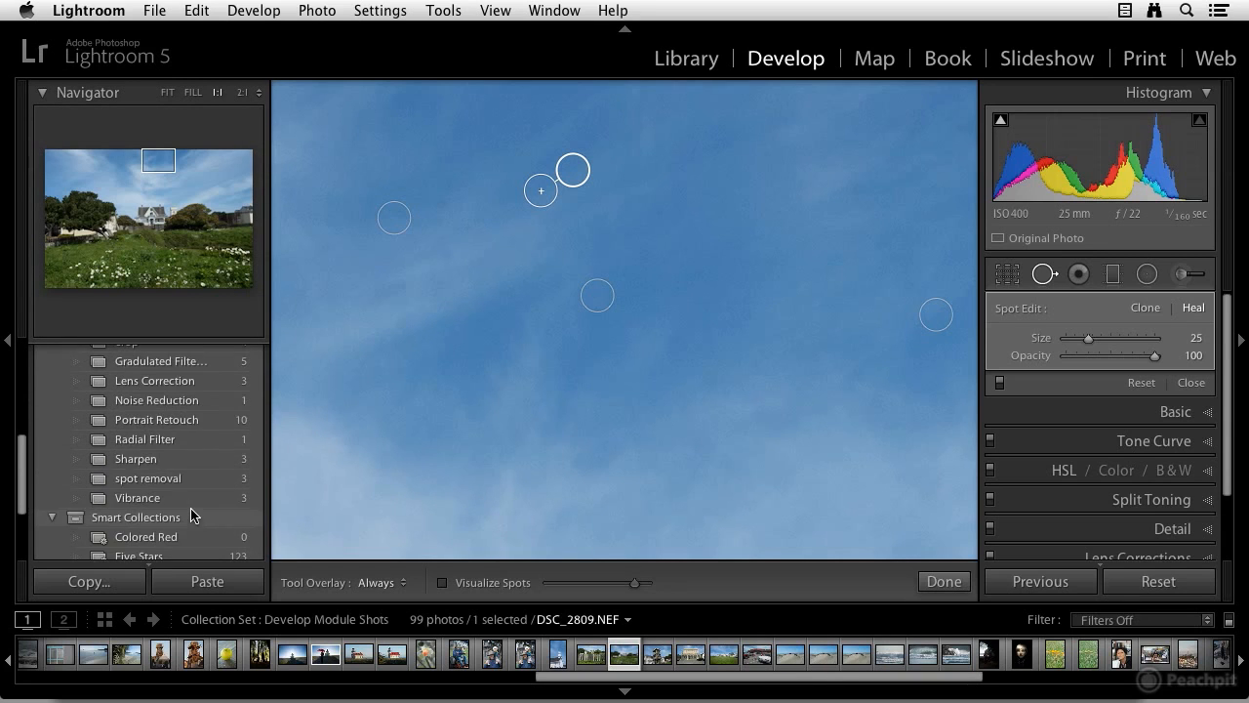
pyautogui.click(176, 478)
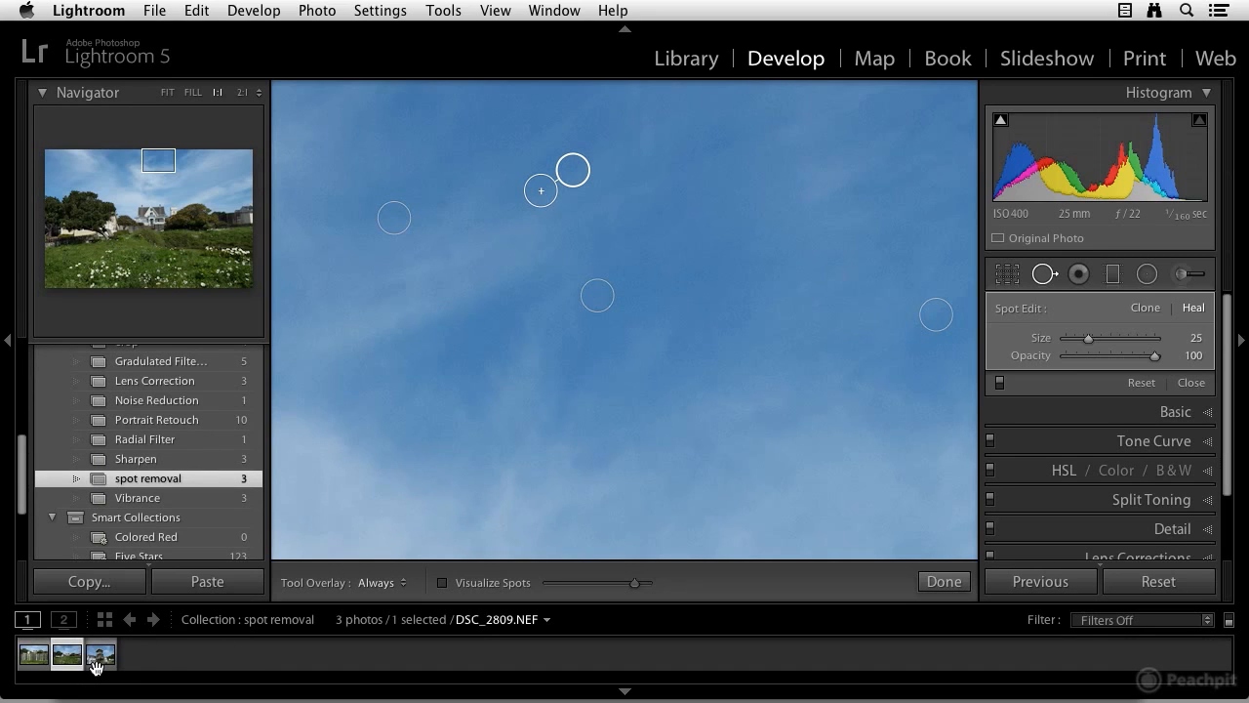
# Synchronize only the Spot Removal settings across all three photos in the collection, with DSC_2810.NEF as the active photo
pyautogui.click(104, 664)
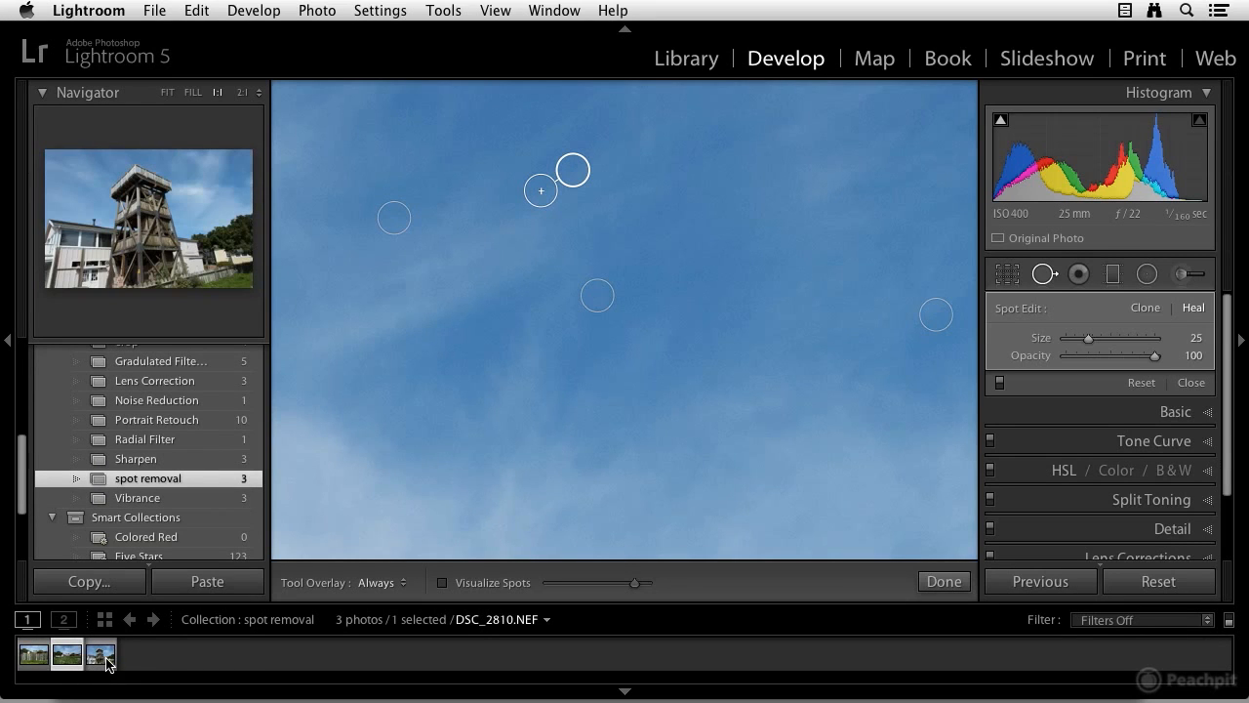
pyautogui.press('super+a')
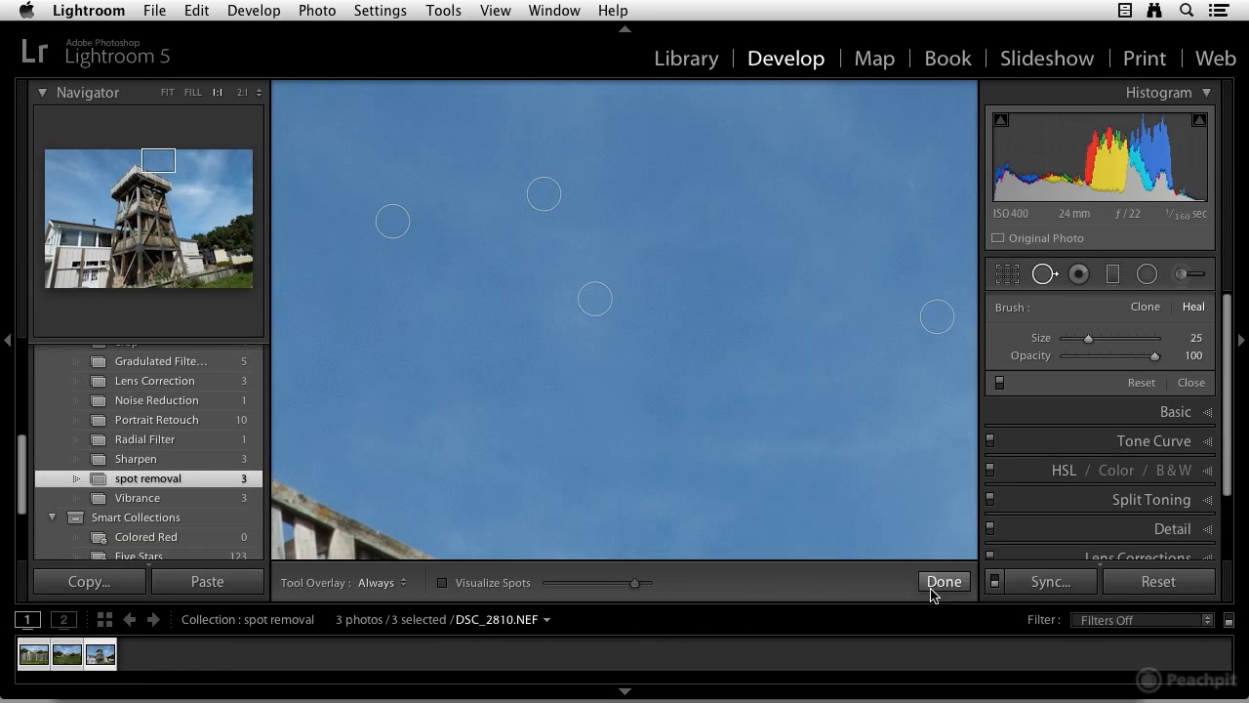
pyautogui.click(1045, 582)
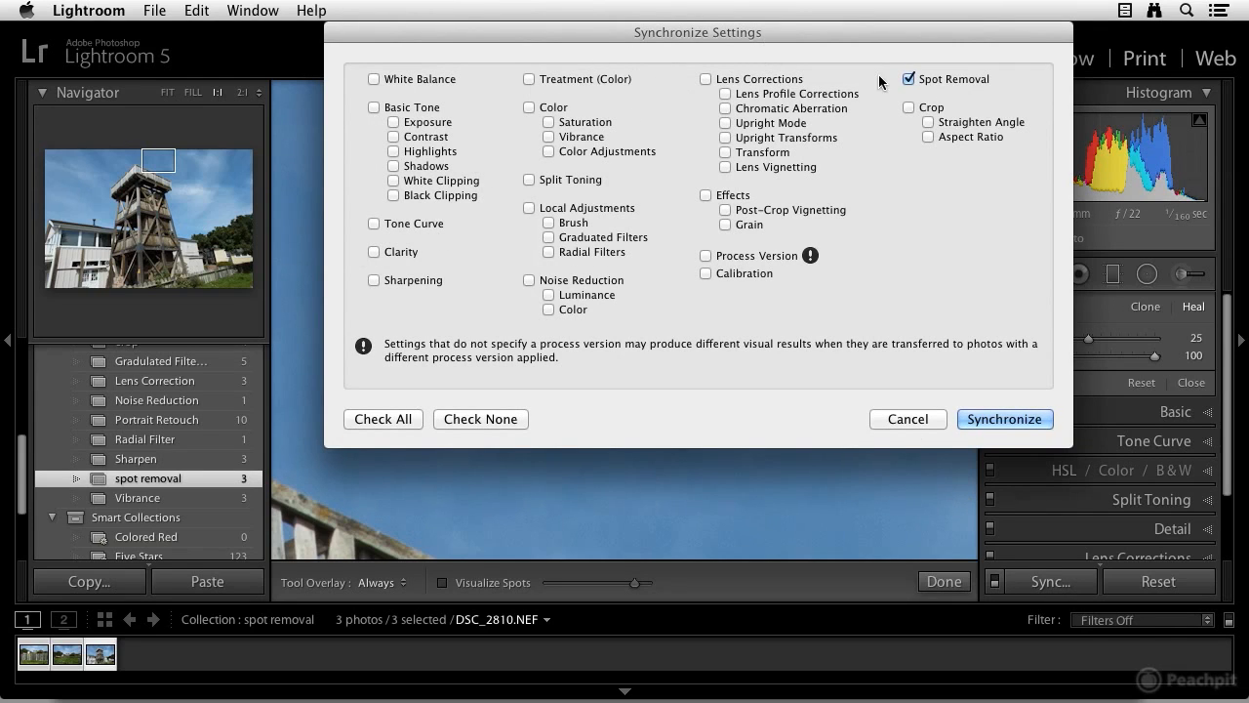
pyautogui.click(1010, 419)
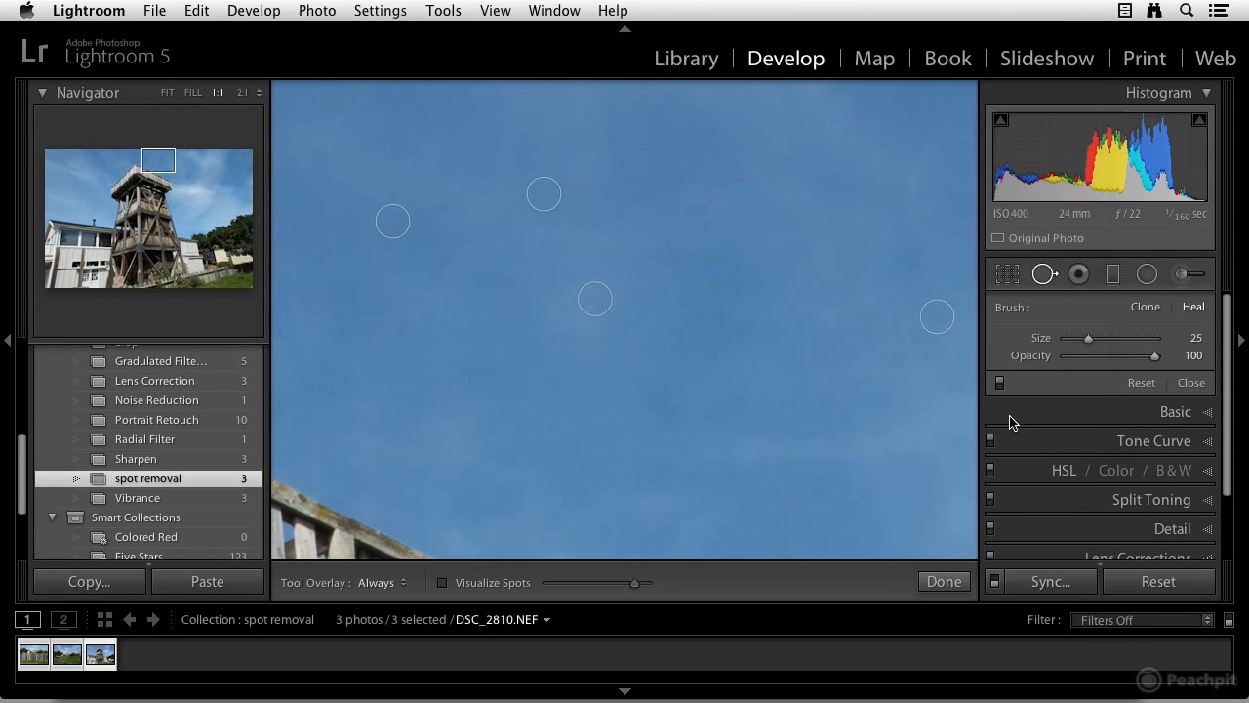
# Review the synchronized spot corrections on DSC_2809.NEF and DSC_2808.NEF, and return to DSC_2809.NEF
pyautogui.click(71, 660)
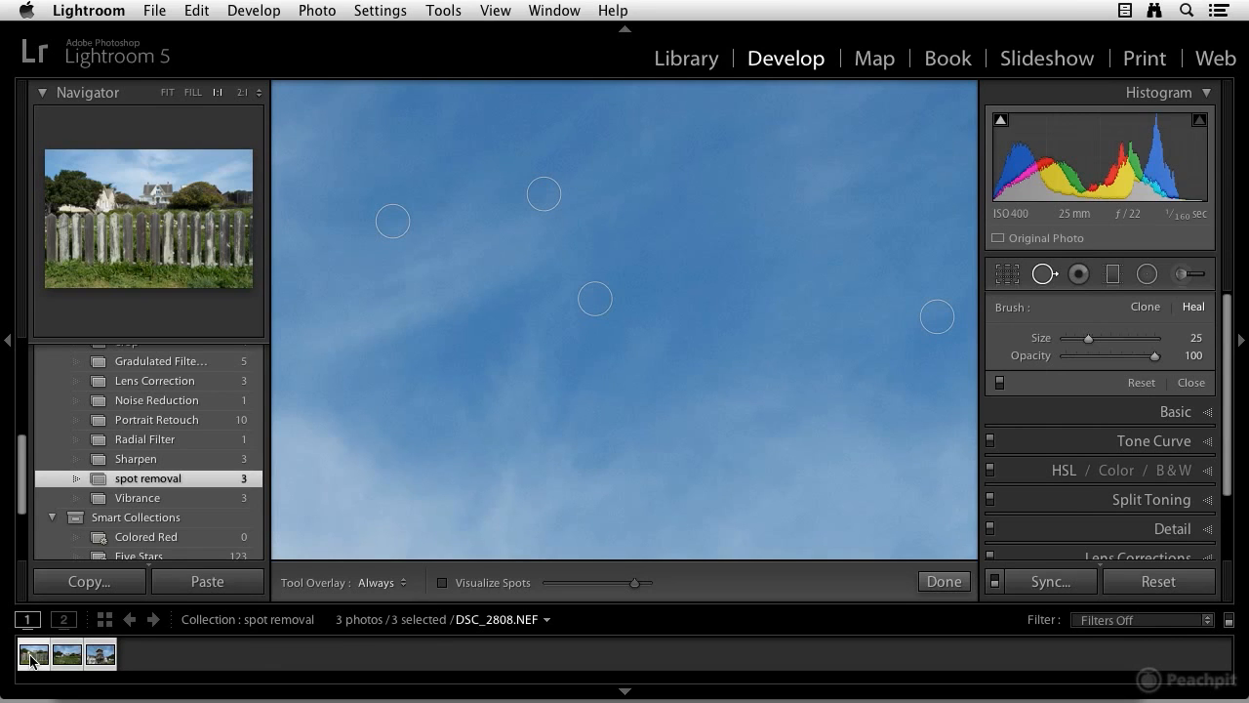
pyautogui.click(30, 659)
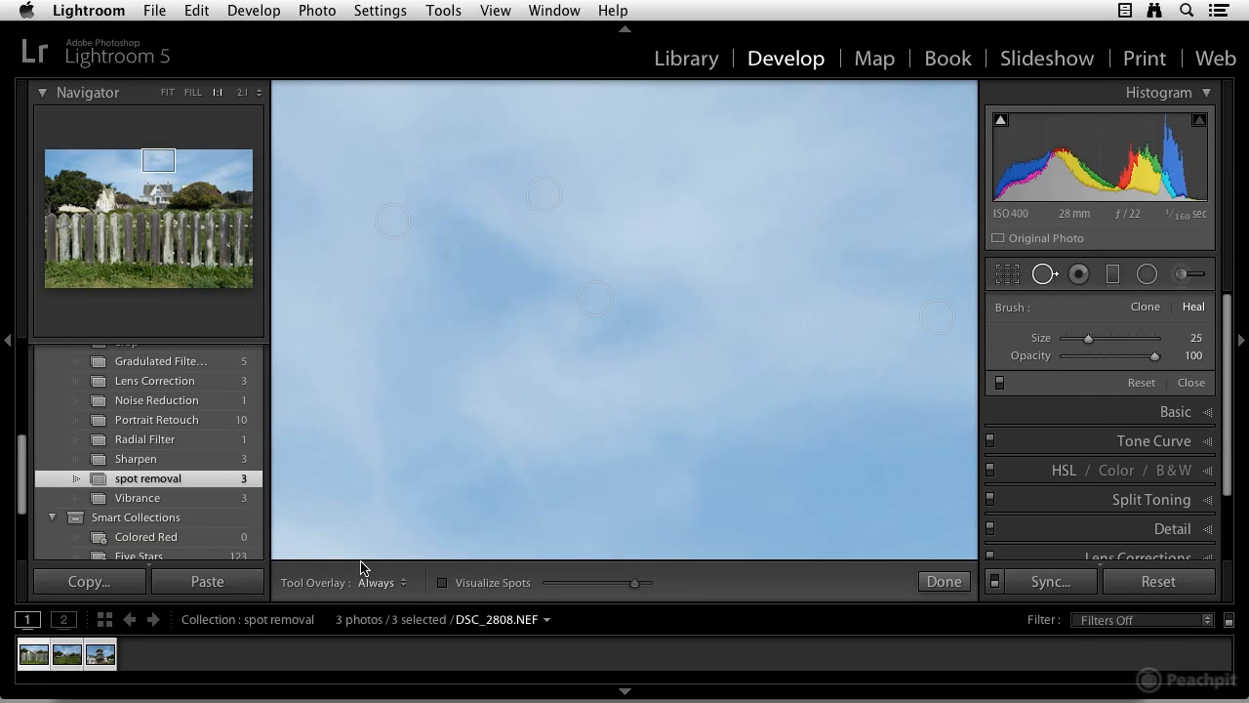
pyautogui.click(77, 661)
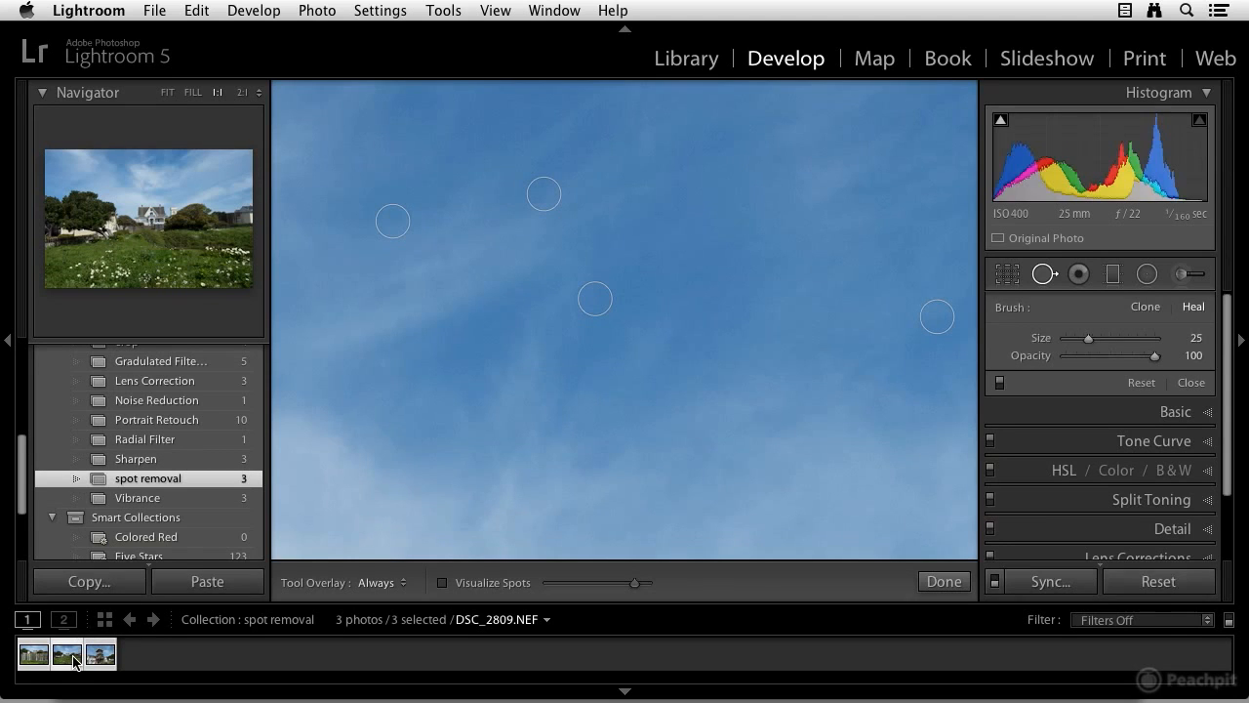
# Place the central sky correction's source just below and left of the spot on DSC_2809.NEF, and synchronize it across the three selected photos
pyautogui.click(595, 293)
pyautogui.moveTo(596, 293); pyautogui.dragTo(493, 338)
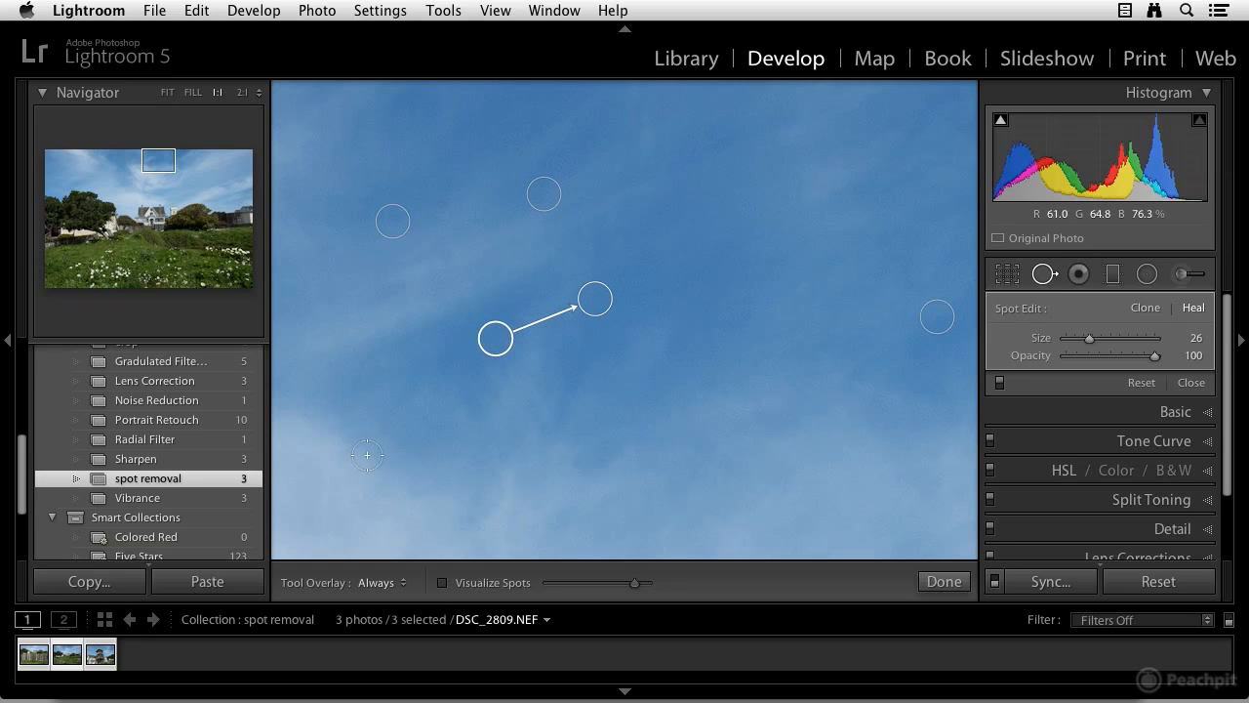
pyautogui.click(1051, 583)
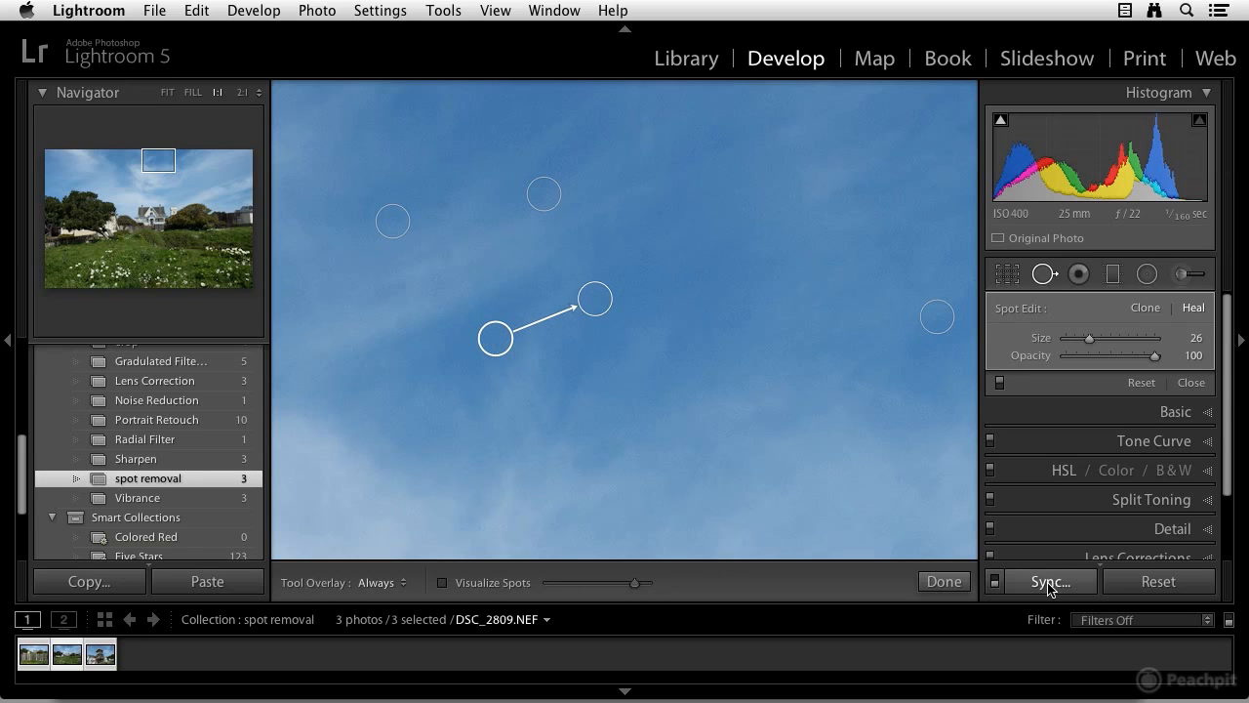
pyautogui.click(983, 414)
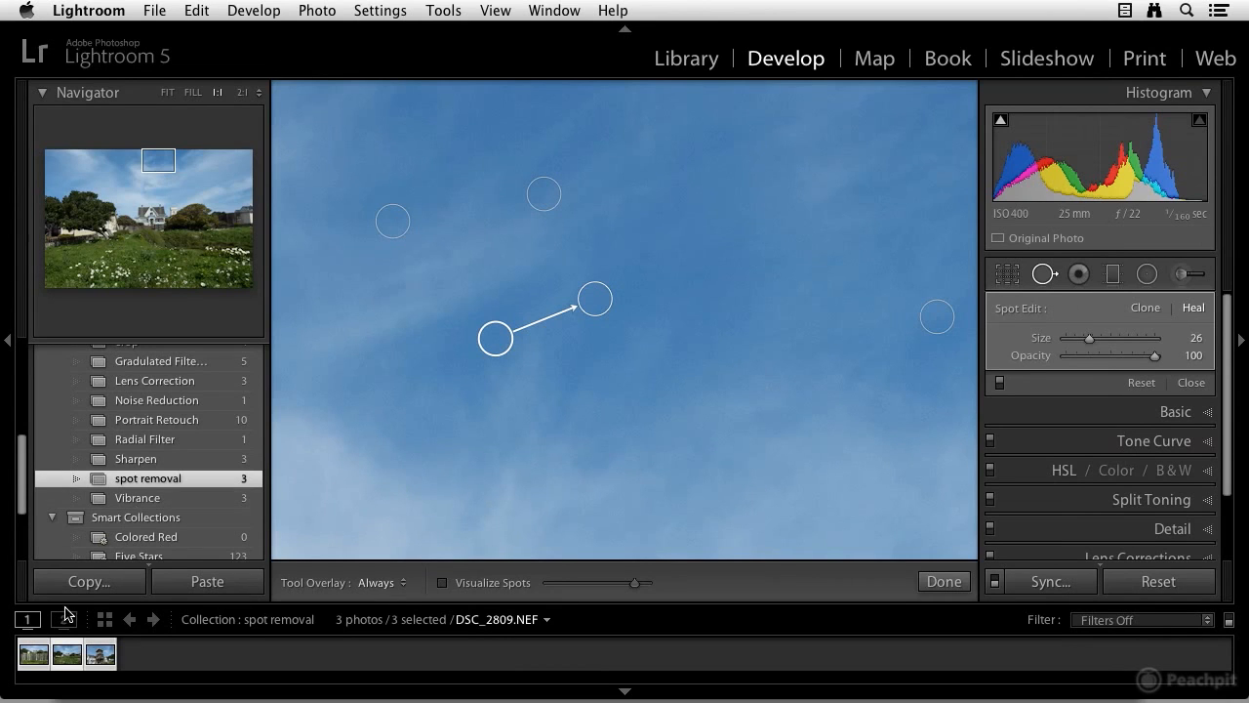
# Check the updated spot correction on DSC_2808.NEF and the collection's third photo, and return to DSC_2809.NEF
pyautogui.click(36, 658)
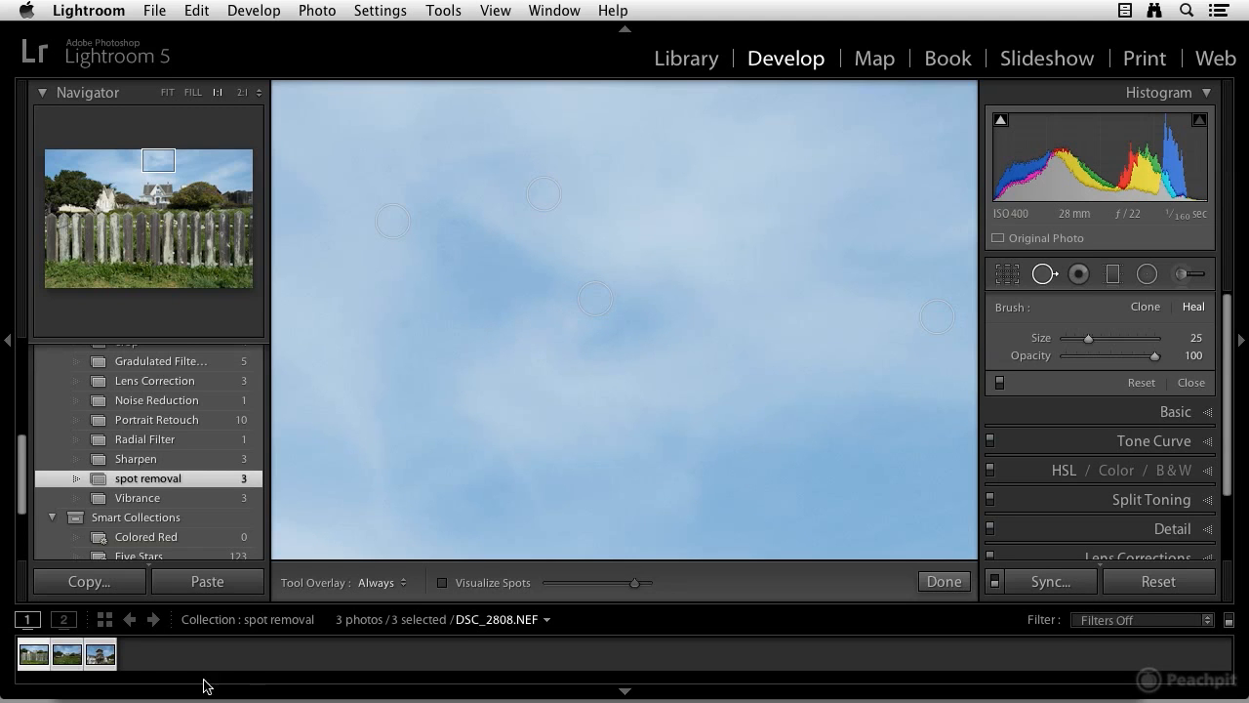
pyautogui.click(114, 668)
pyautogui.click(70, 660)
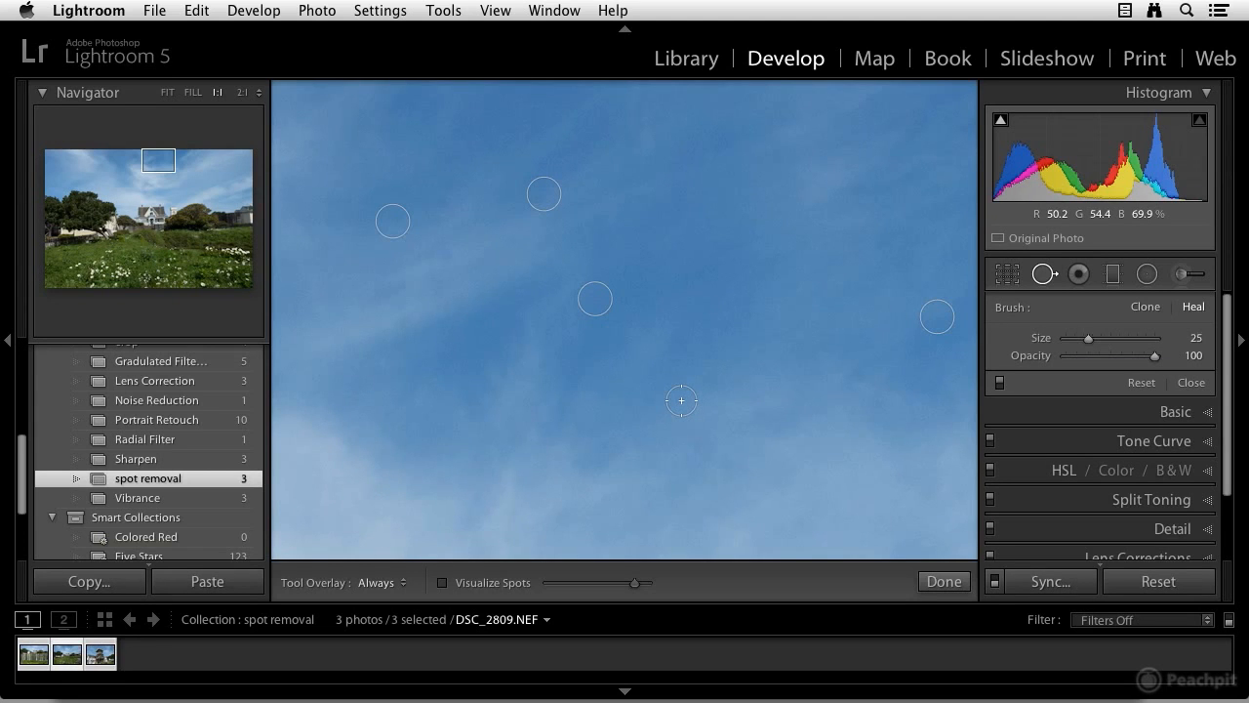
# Switch the spot tool overlay to Auto, try deleting a single correction, and reset all spot corrections on DSC_2809.NEF
pyautogui.press('h')
pyautogui.press('h')
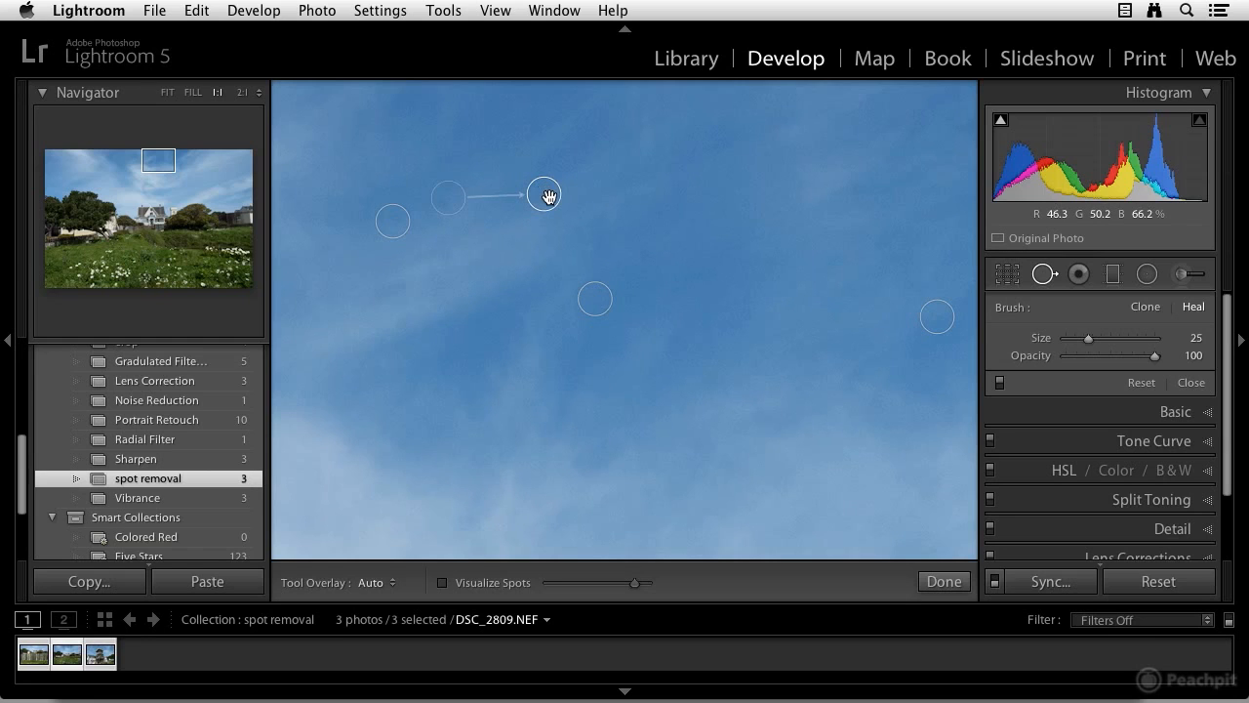
pyautogui.press('Delete')
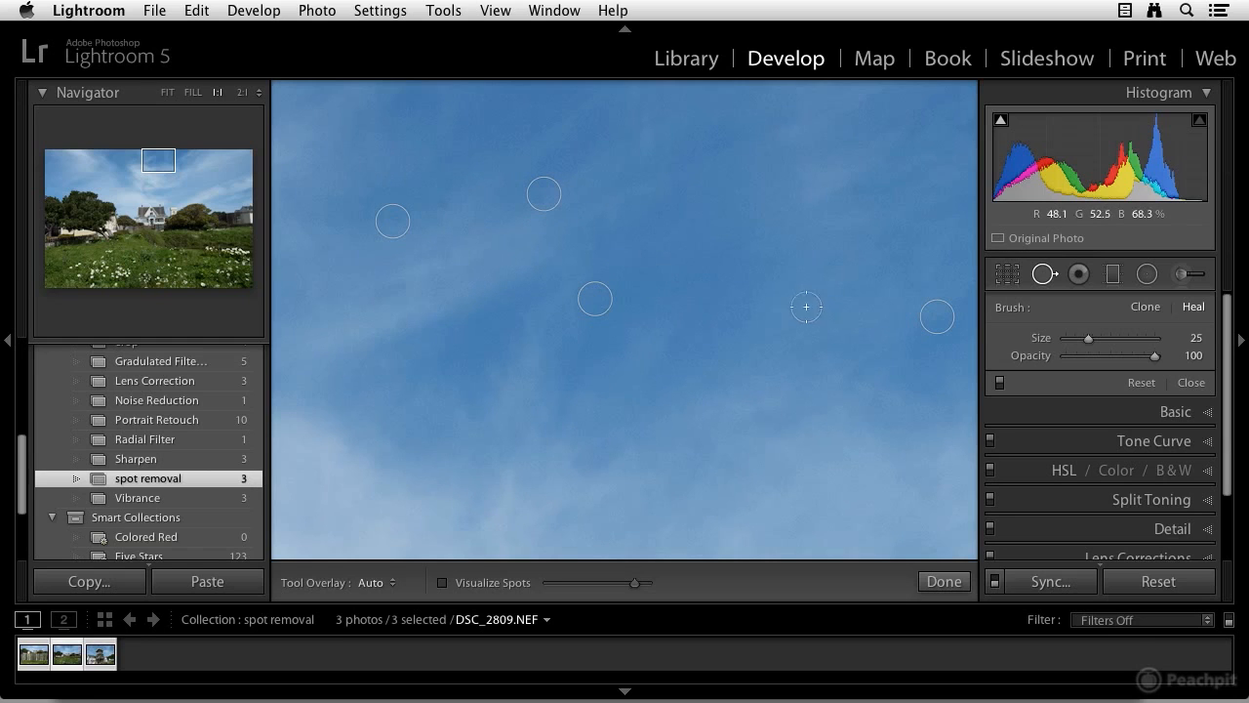
pyautogui.click(1147, 387)
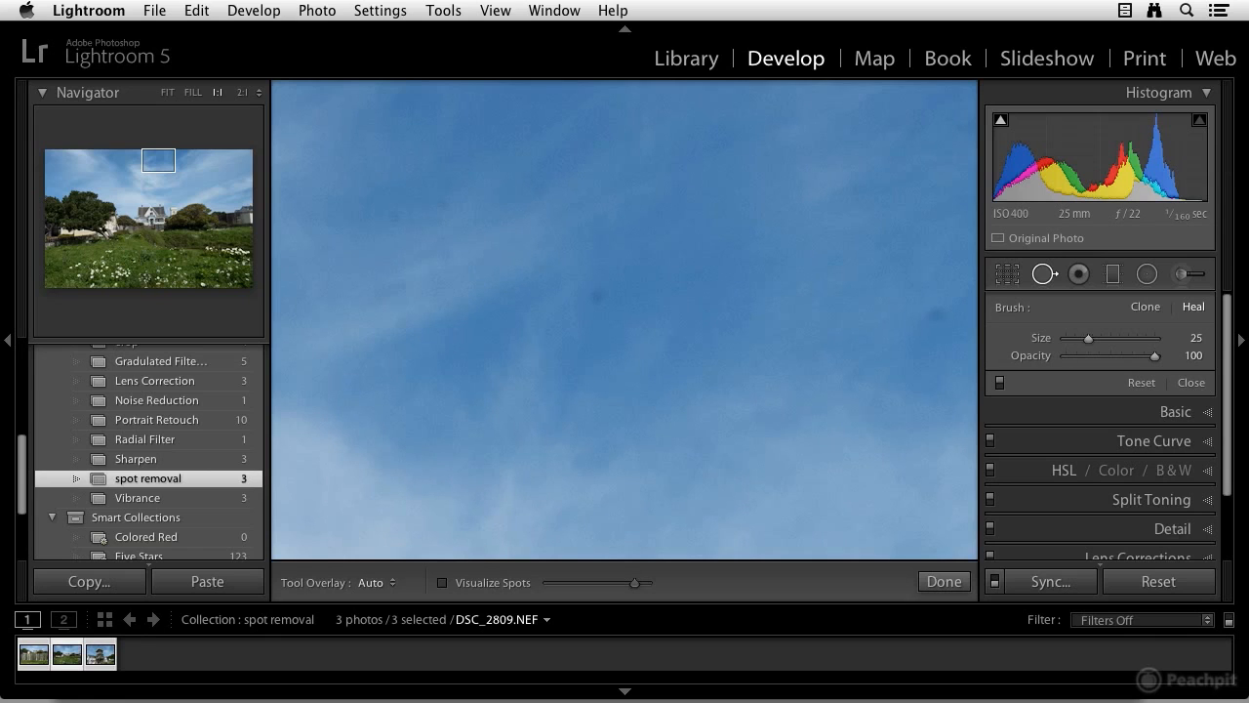